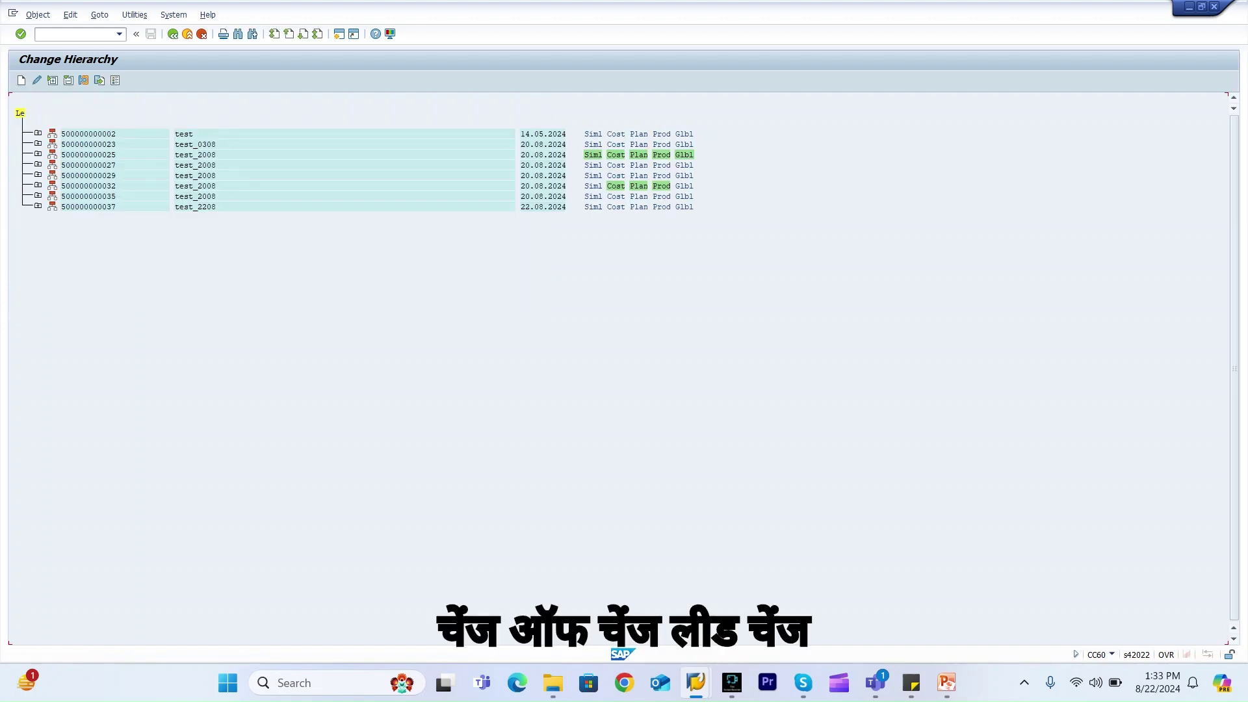
{"action": "left_click", "coordinate": [38, 185]}
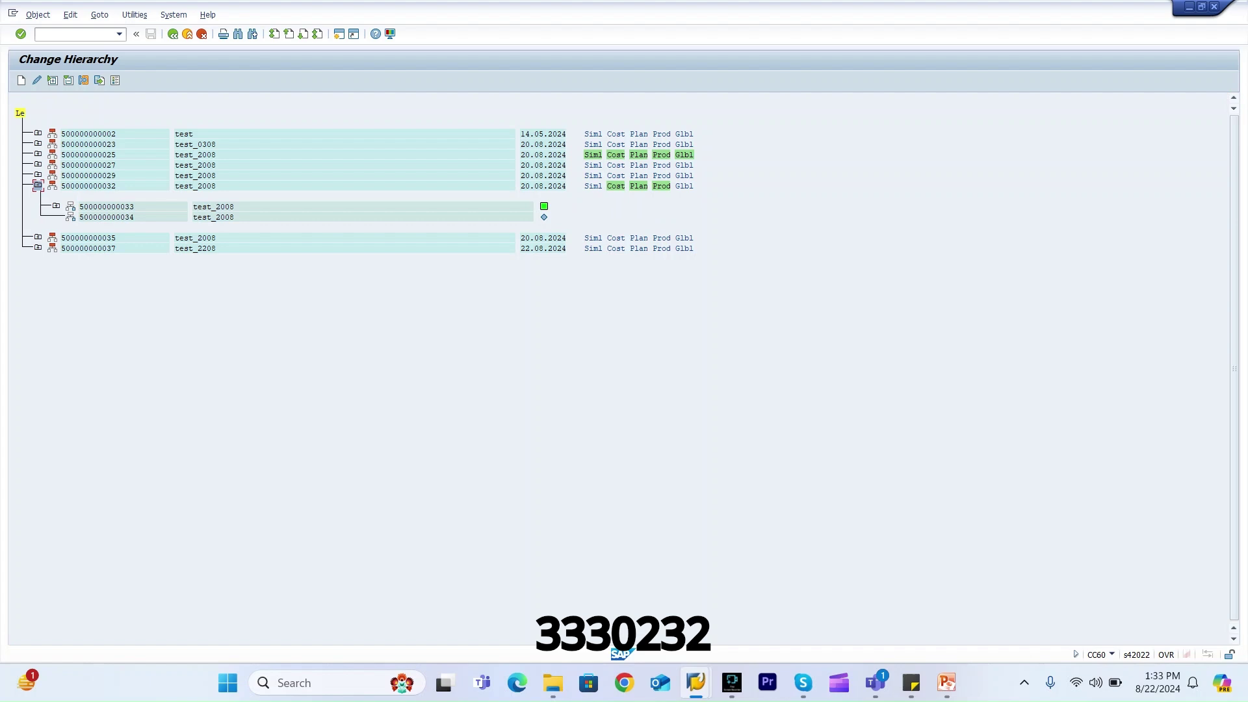
{"action": "left_click", "coordinate": [56, 206]}
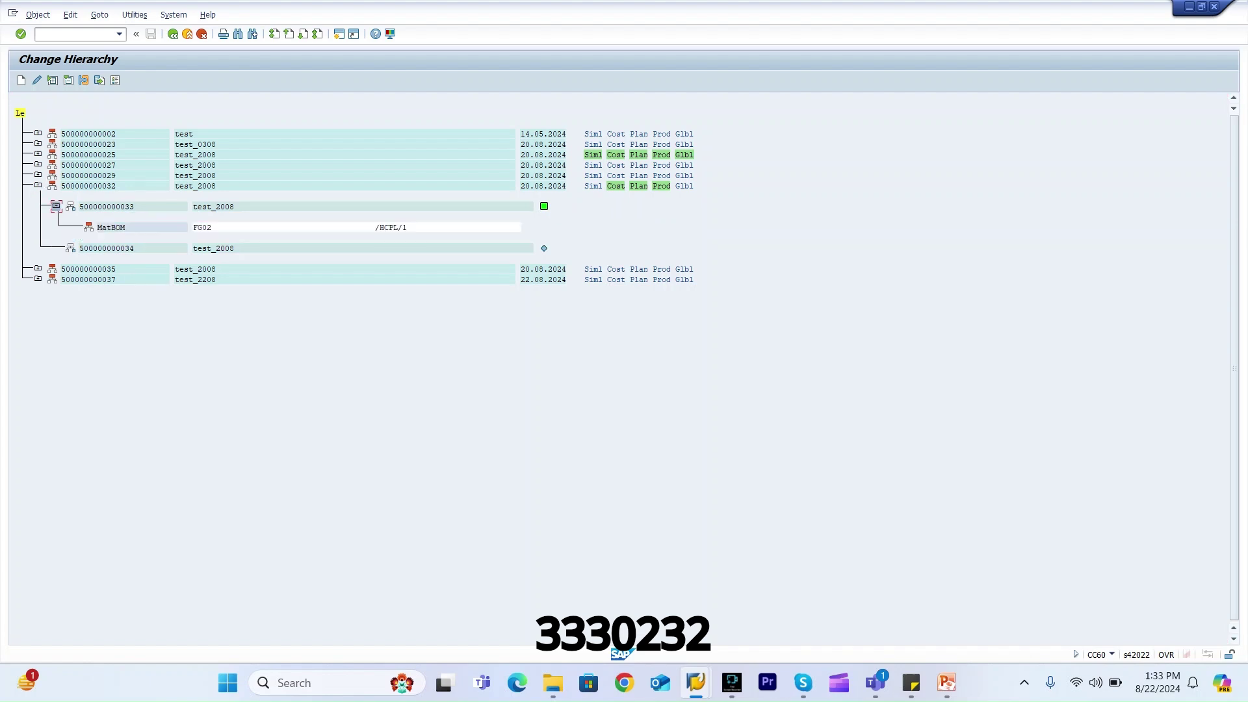
{"action": "left_click", "coordinate": [85, 186]}
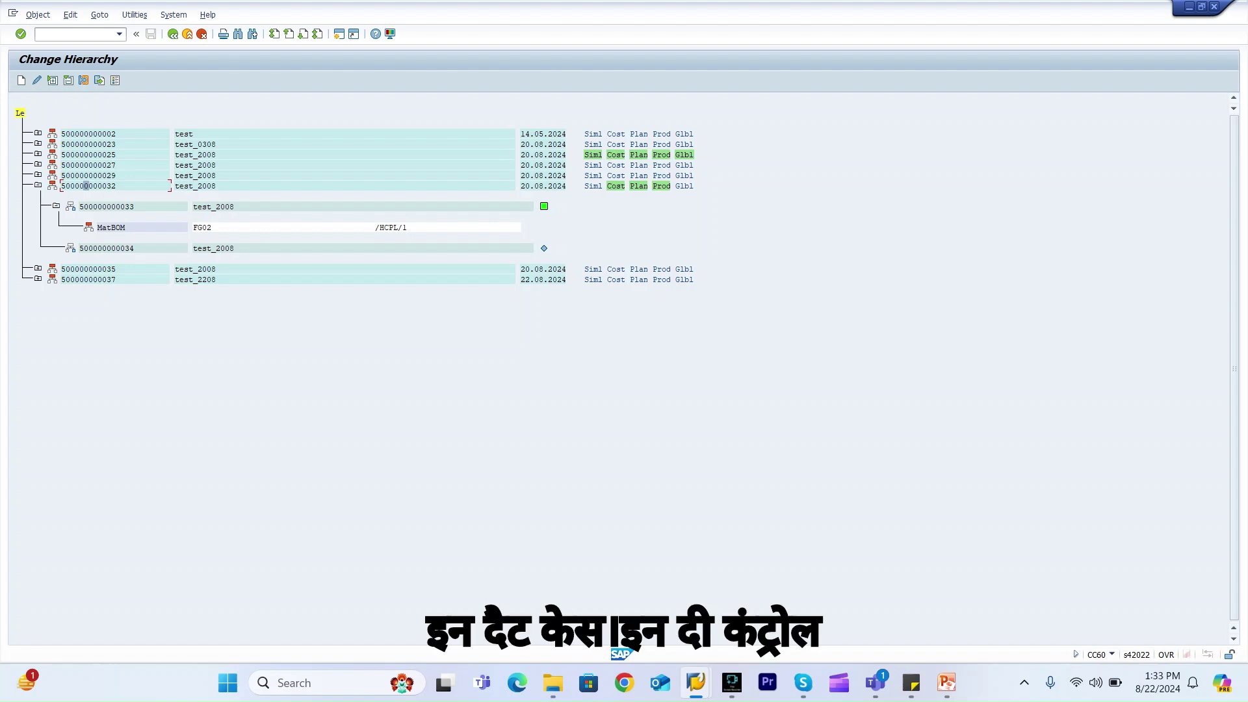
Launch the customizing projects transaction /OSPRO
{"action": "left_click", "coordinate": [65, 34]}
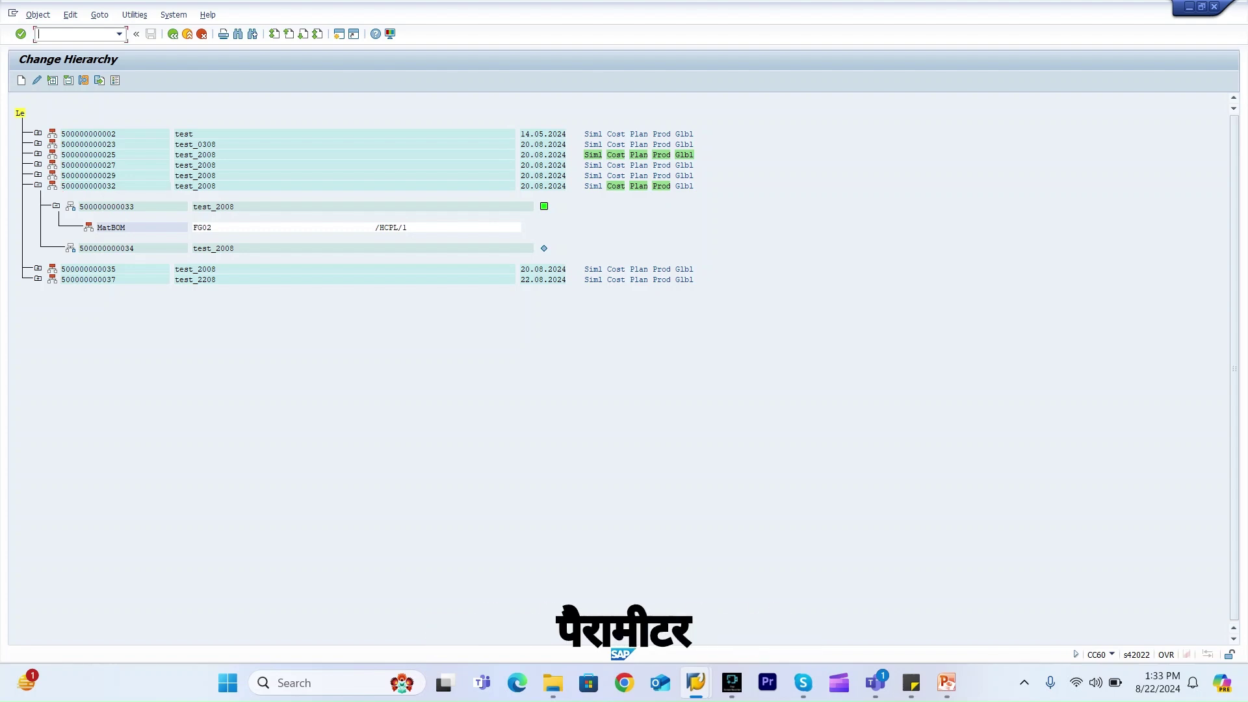
{"action": "type", "text": "/o"}
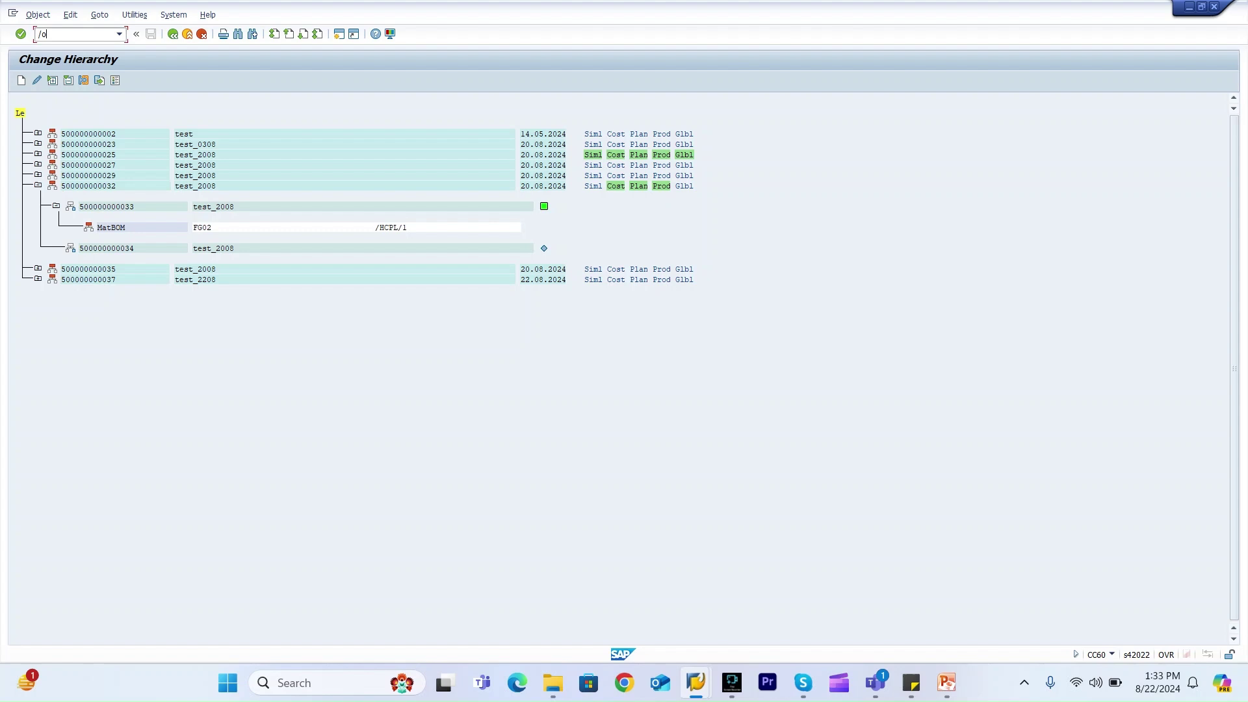
{"action": "type", "text": "spr"}
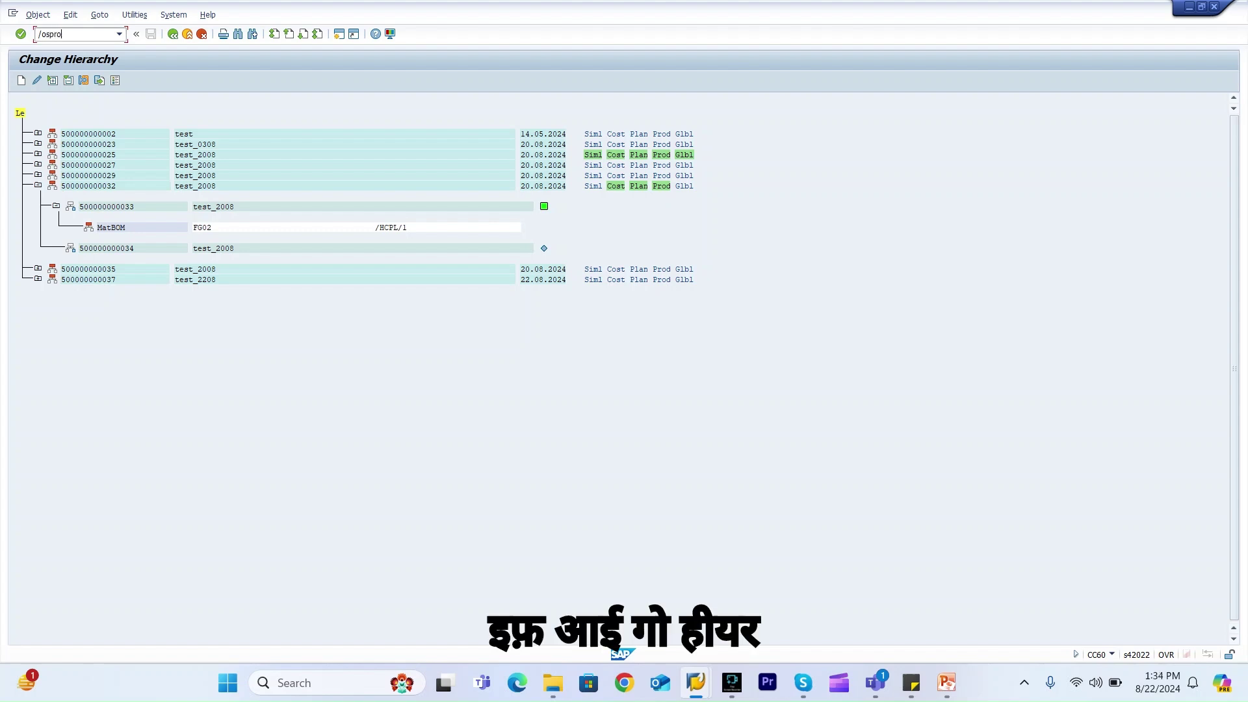
{"action": "type", "text": "o"}
{"action": "key", "text": "Return"}
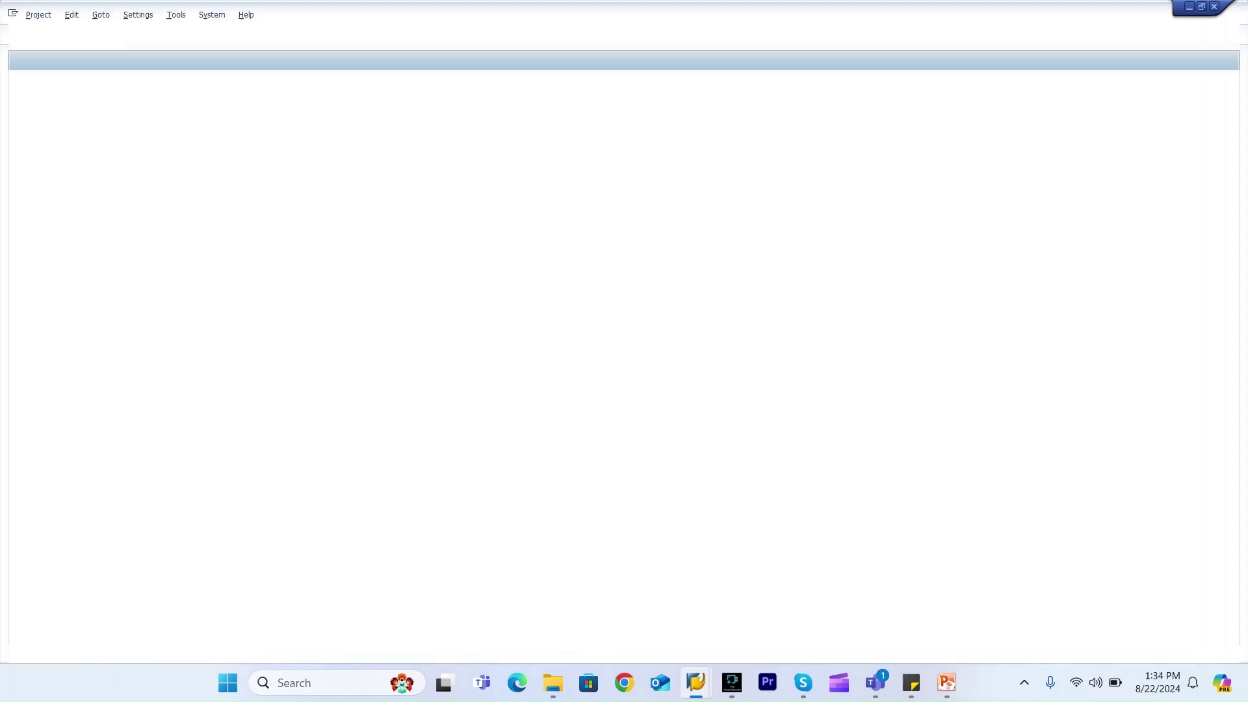
Run Set Control Data under Logistics - General > Engineering Change Management in the Reference IMG
{"action": "key", "text": "F5"}
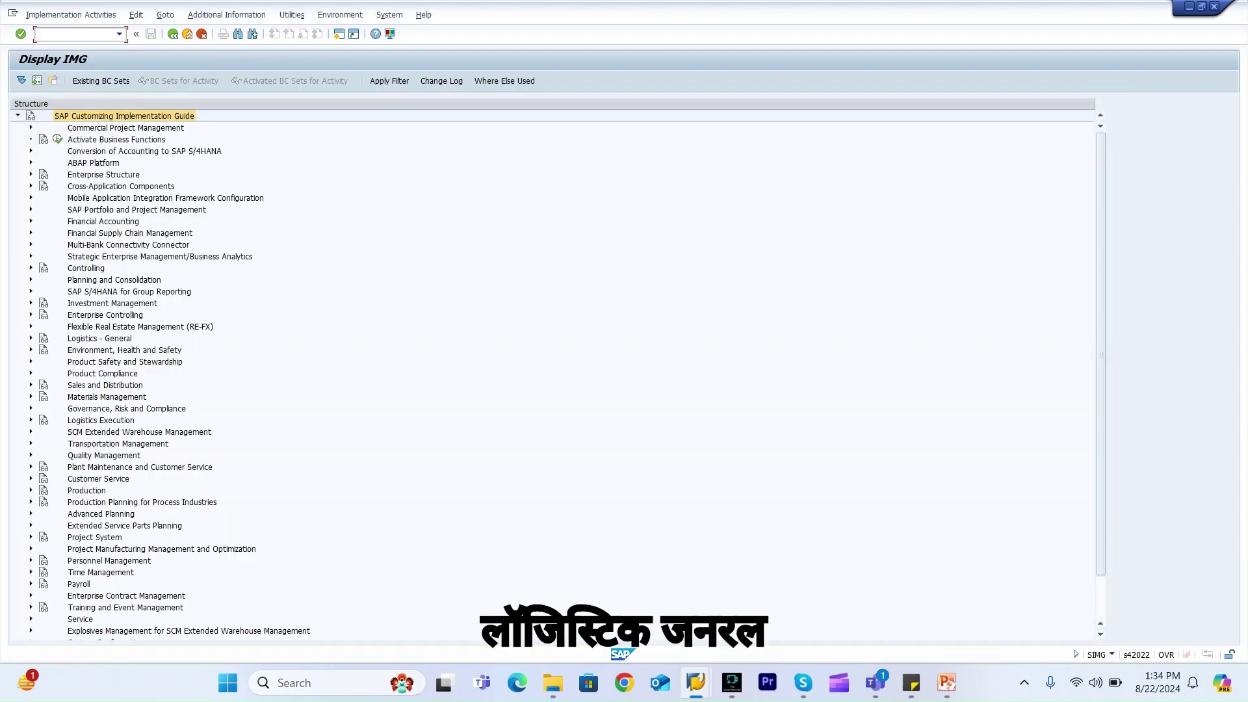
{"action": "left_click", "coordinate": [30, 338]}
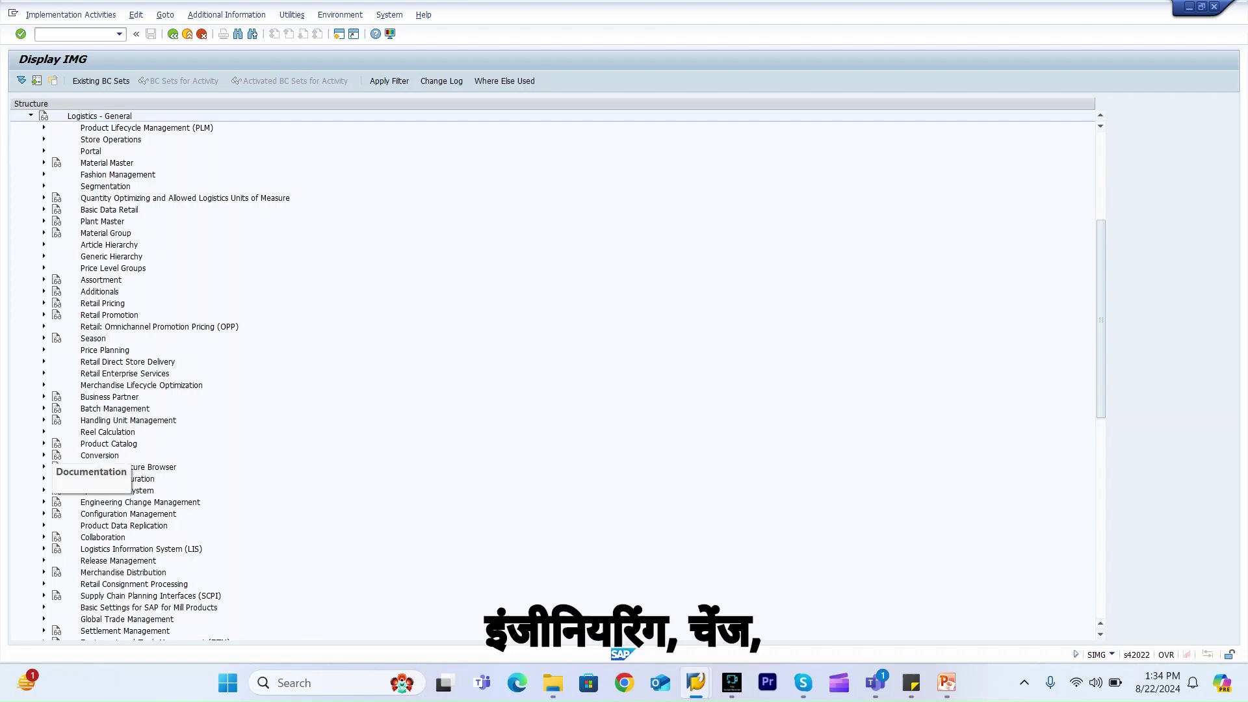
{"action": "left_click", "coordinate": [44, 502]}
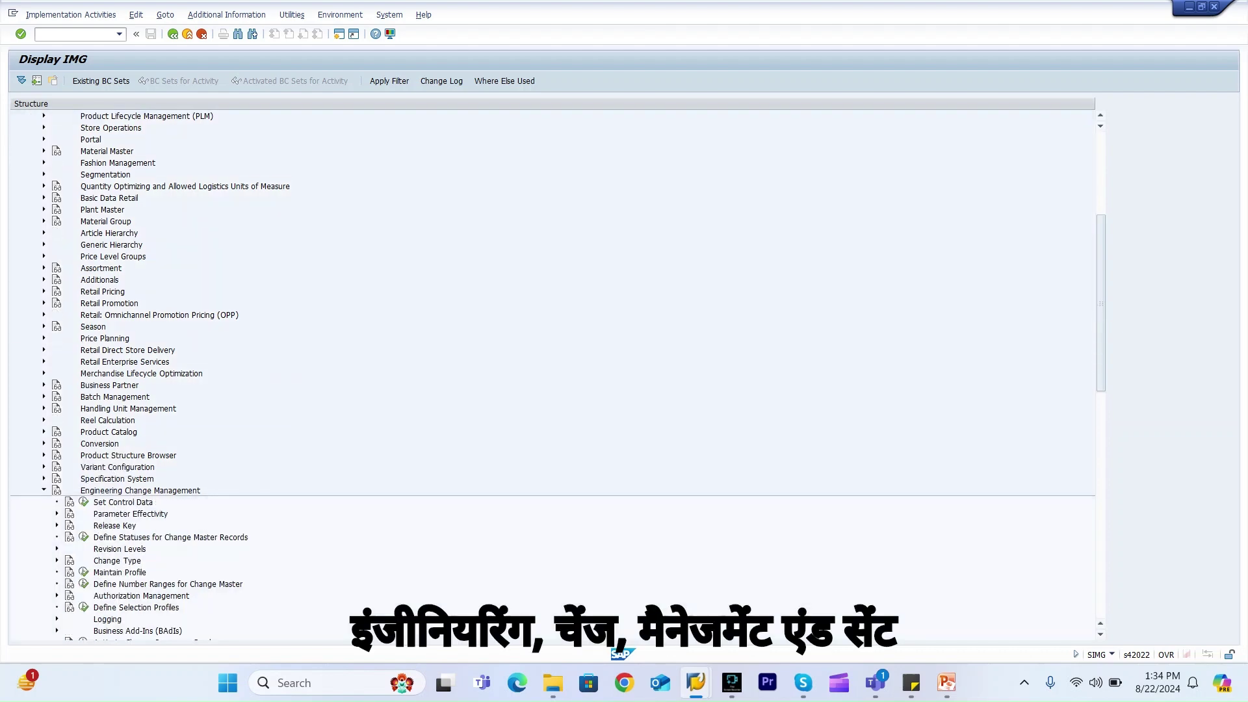
{"action": "left_click", "coordinate": [83, 502]}
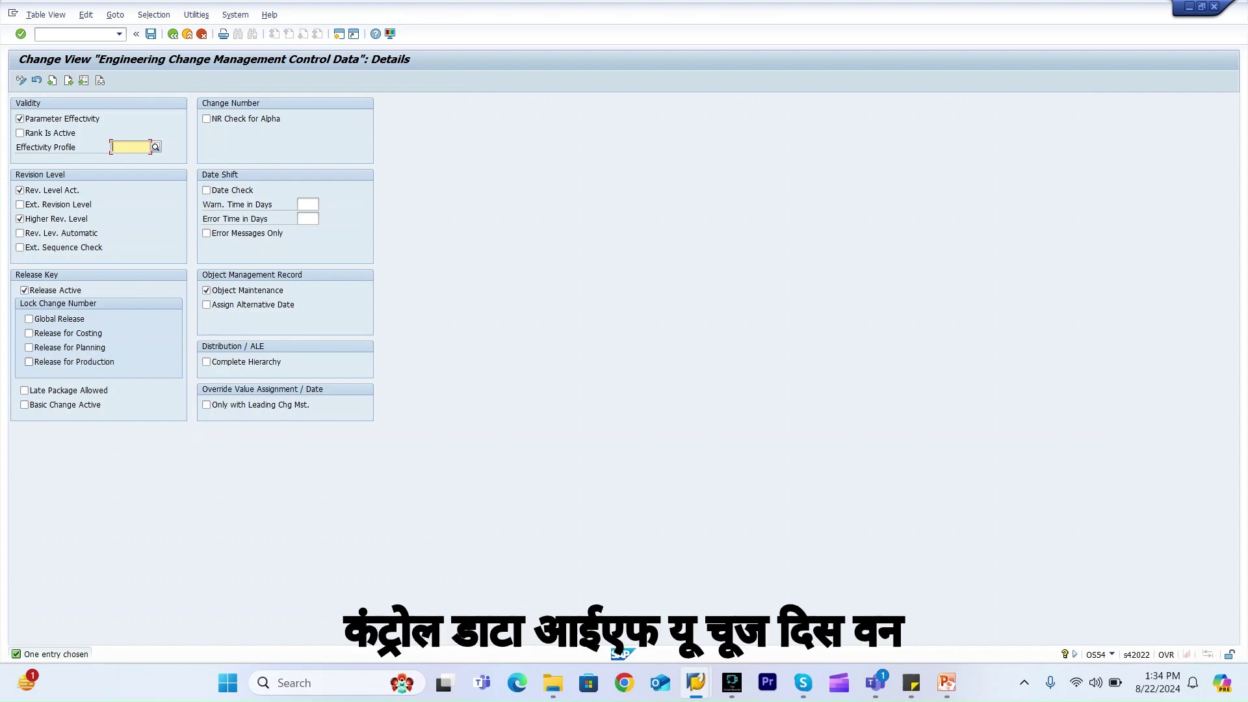
Tick Late Package Allowed, save it to a customizing request, and return to the IMG
{"action": "left_click", "coordinate": [24, 390]}
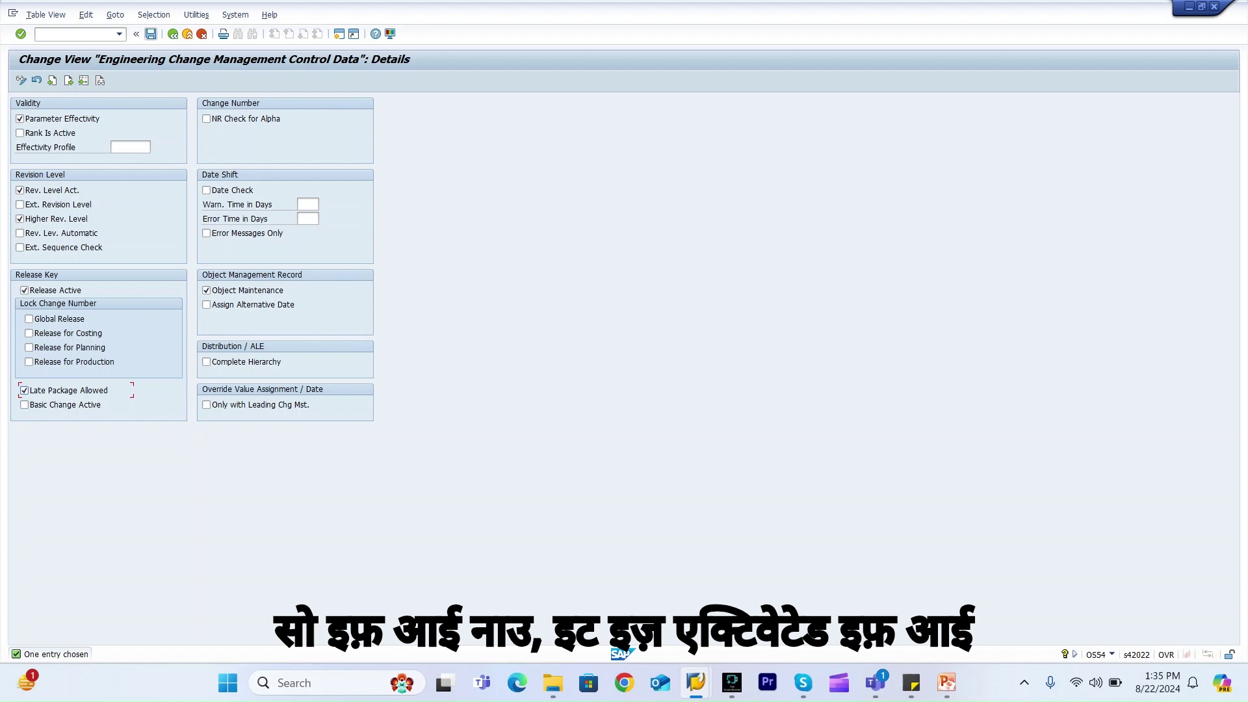
{"action": "key", "text": "ctrl+s"}
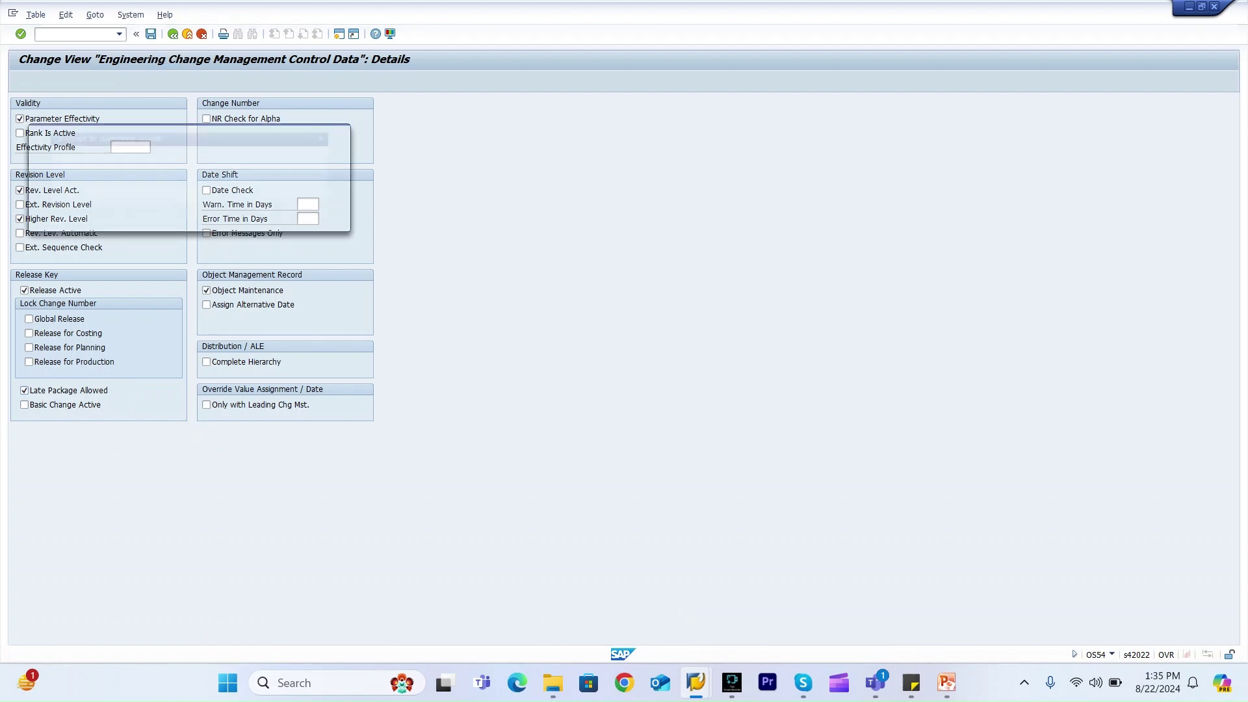
{"action": "key", "text": "Return"}
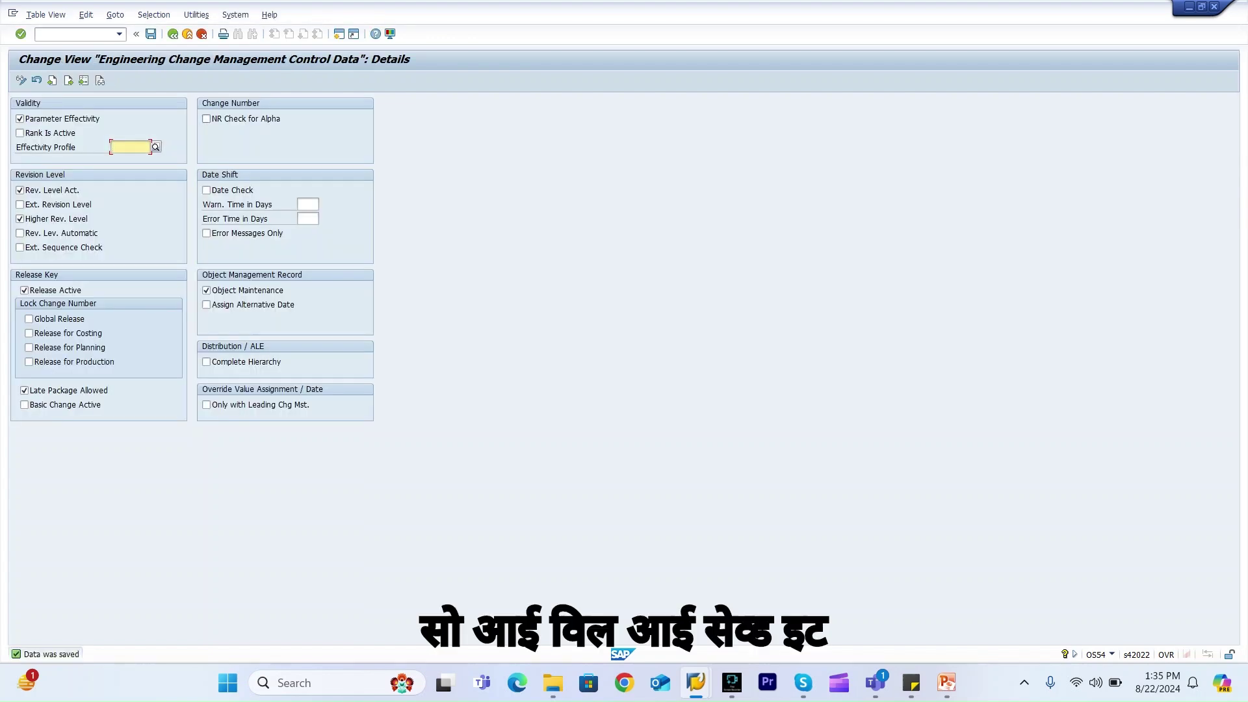
{"action": "key", "text": "F3"}
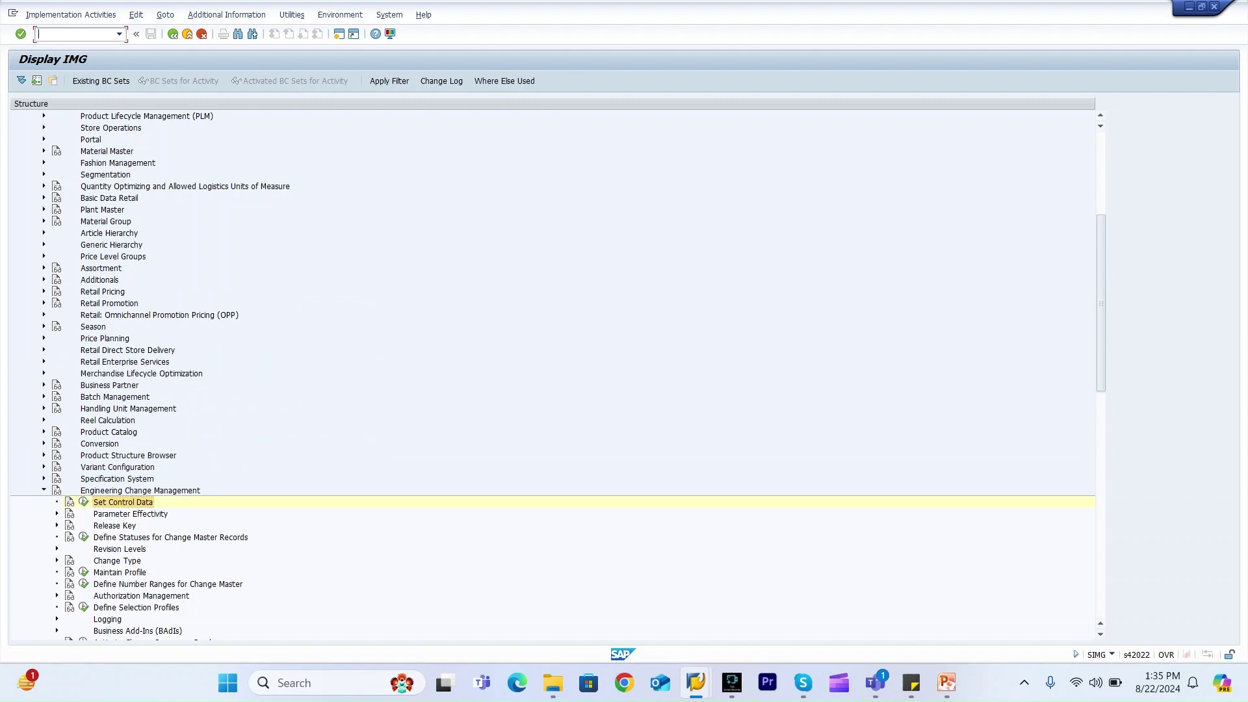
Start a new change package in DC01 with description test_2208
{"action": "type", "text": "/"}
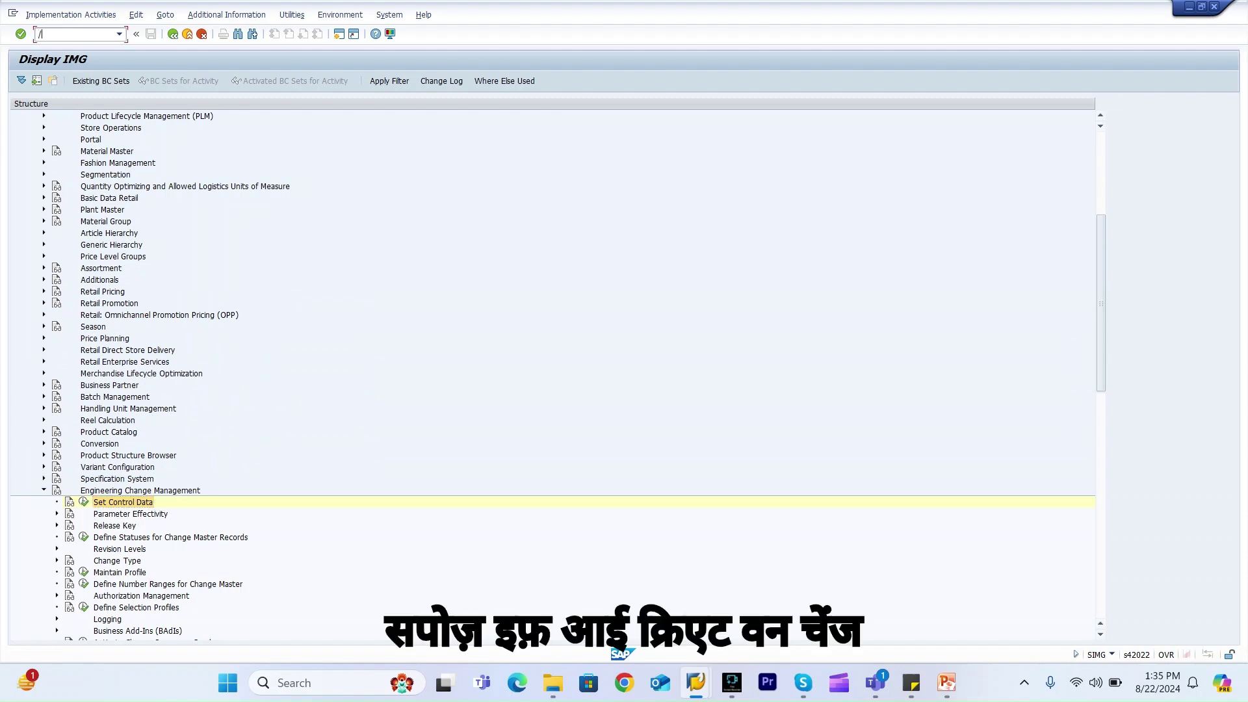
{"action": "type", "text": "ndc01"}
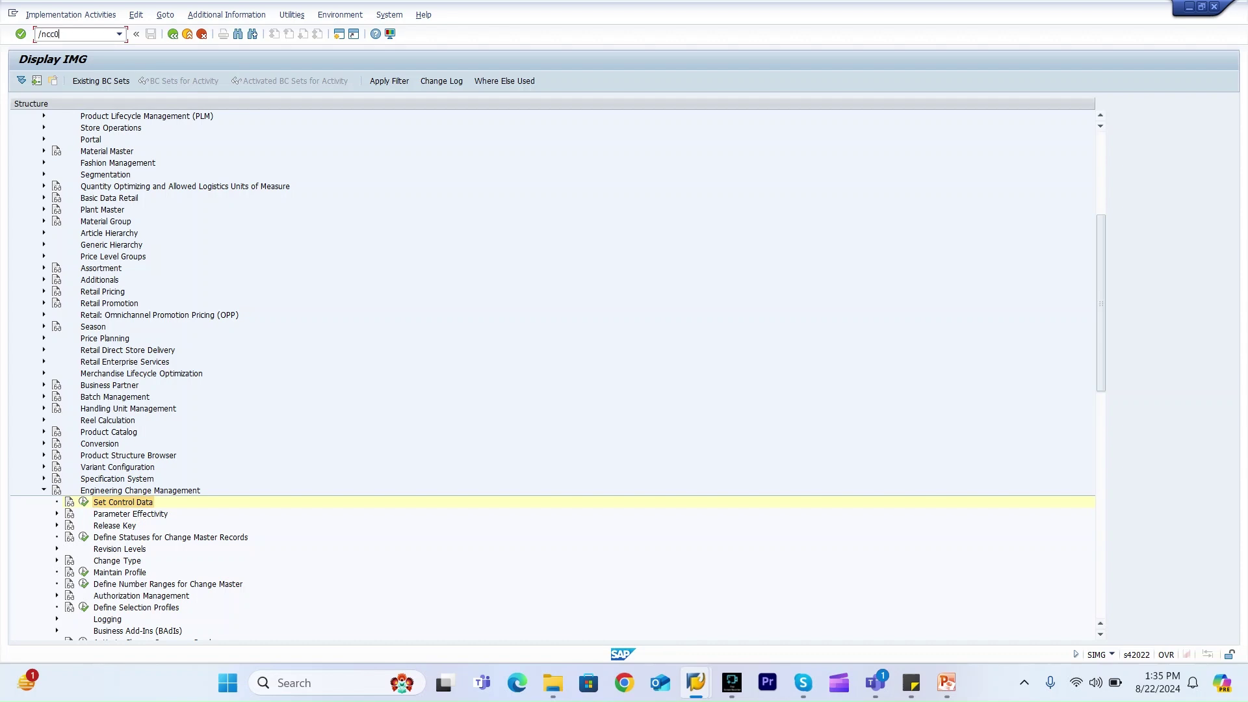
{"action": "key", "text": "Return"}
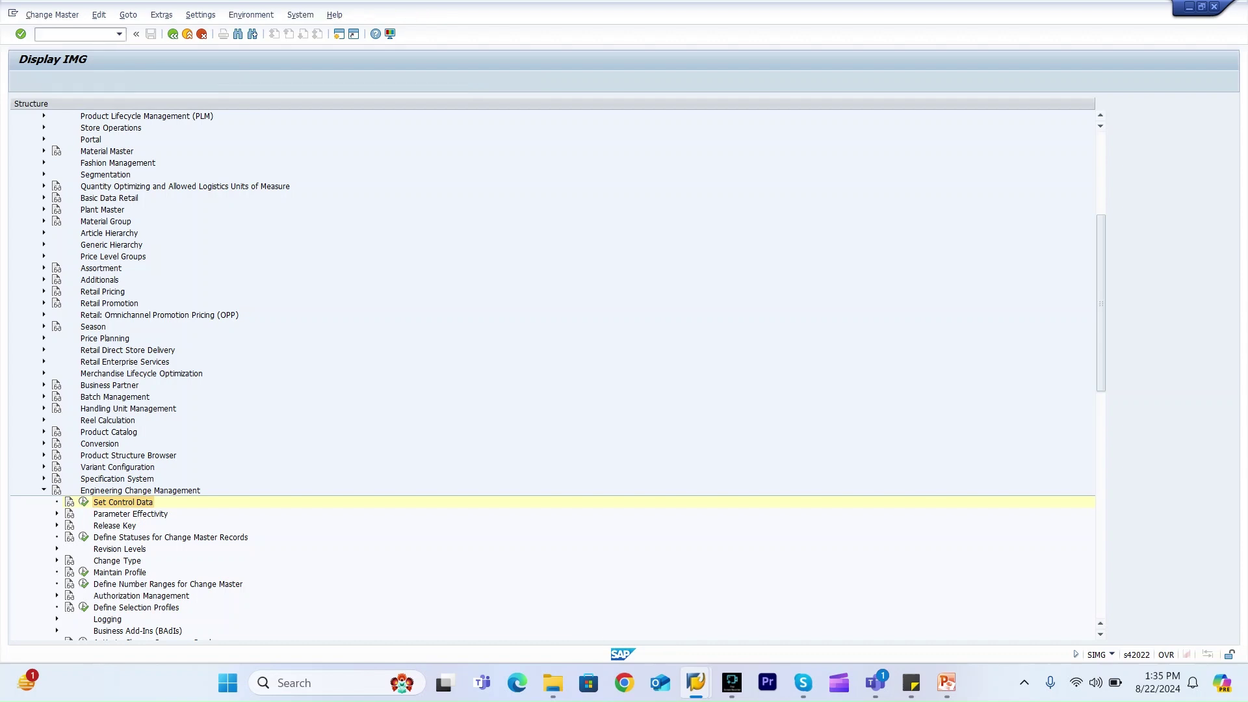
{"action": "left_click", "coordinate": [21, 190]}
{"action": "key", "text": "Return"}
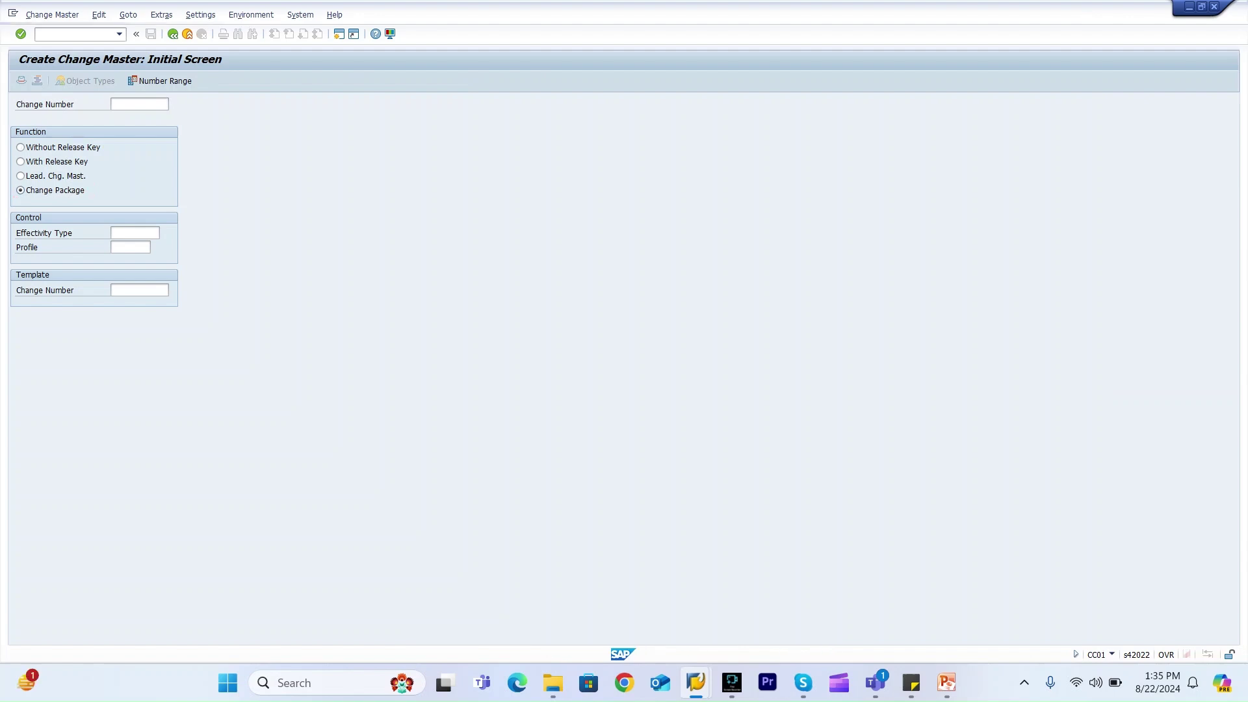
{"action": "key", "text": "BackSpace"}
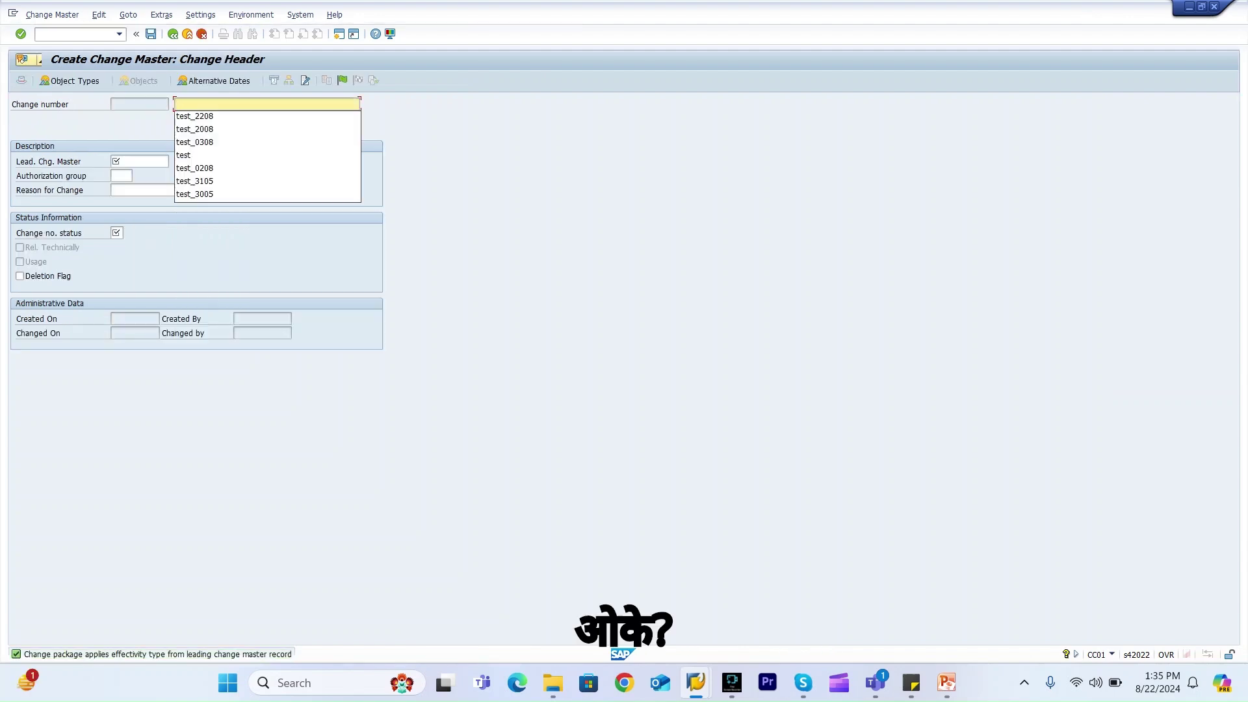
{"action": "key", "text": "Escape"}
{"action": "type", "text": "test_2208"}
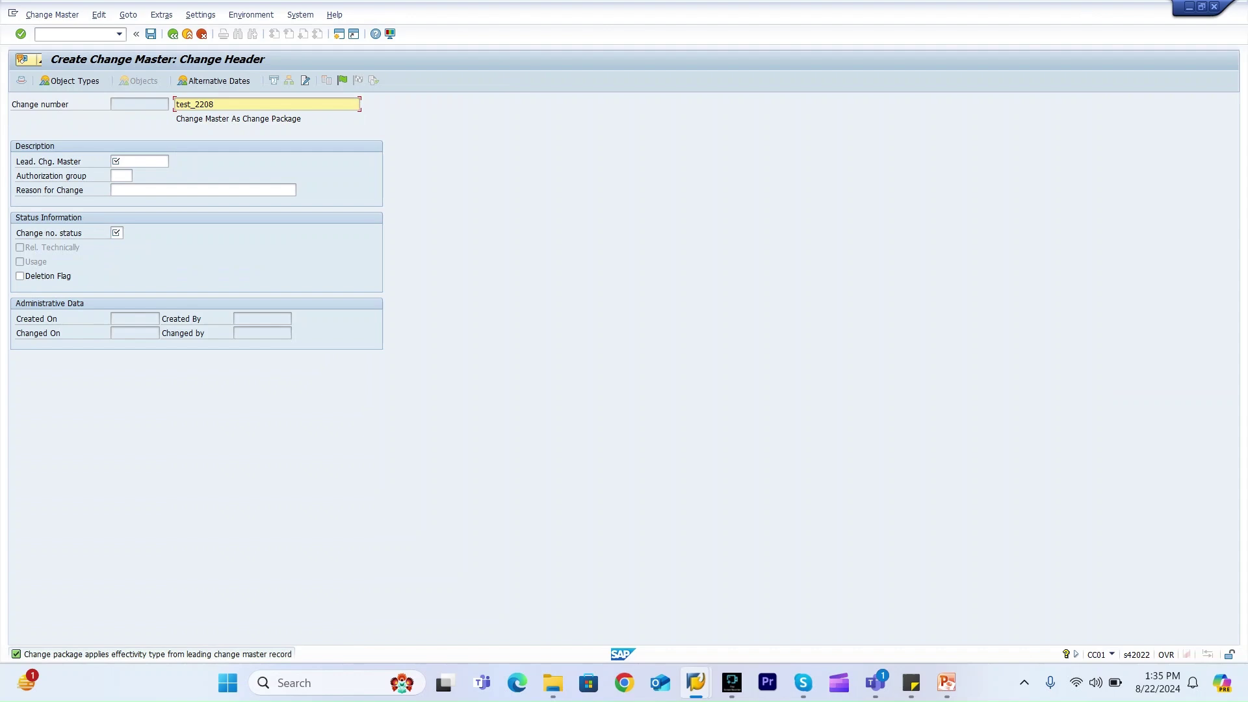
{"action": "key", "text": "Tab"}
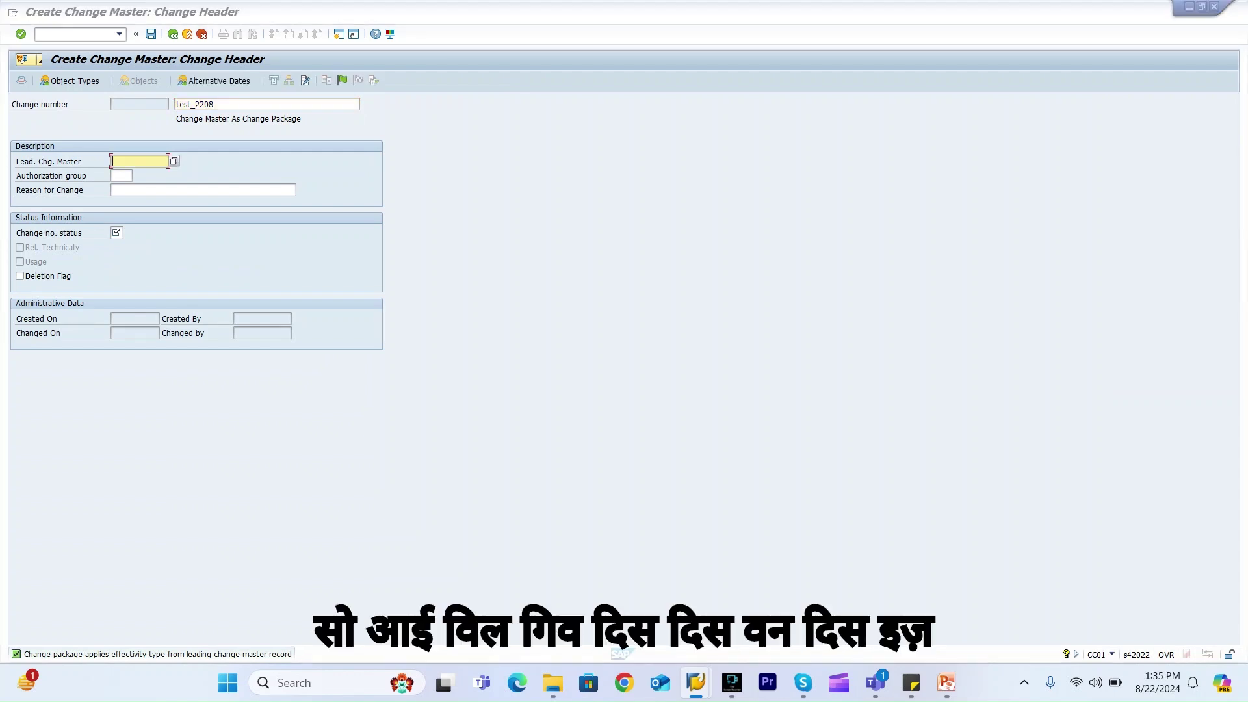
{"action": "key", "text": "ctrl+s"}
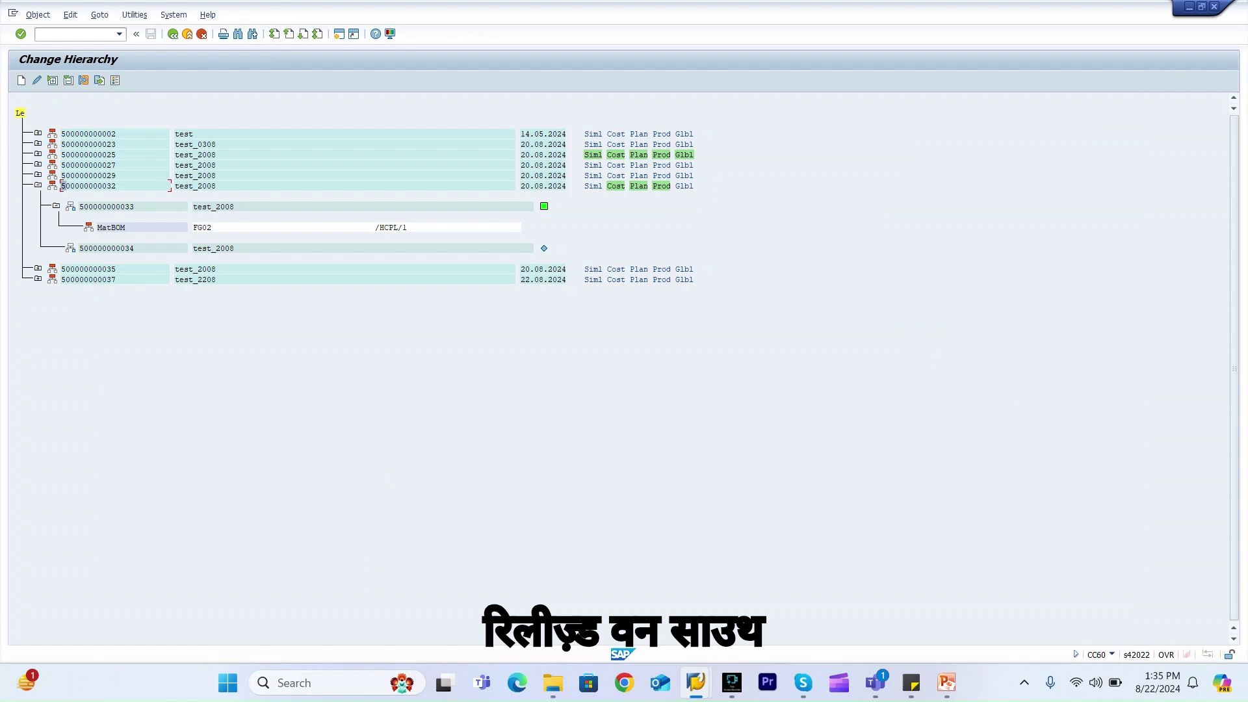
{"action": "left_click_drag", "start_coordinate": [63, 186], "coordinate": [117, 187]}
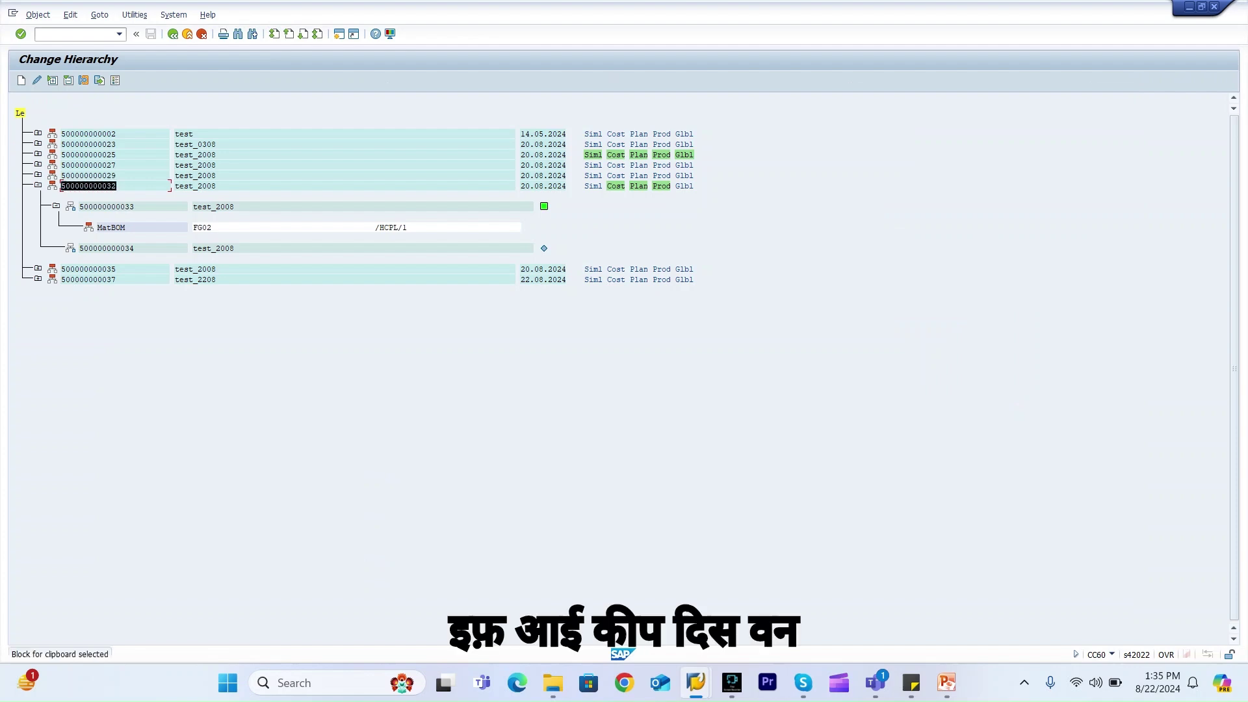
{"action": "key", "text": "ctrl+c"}
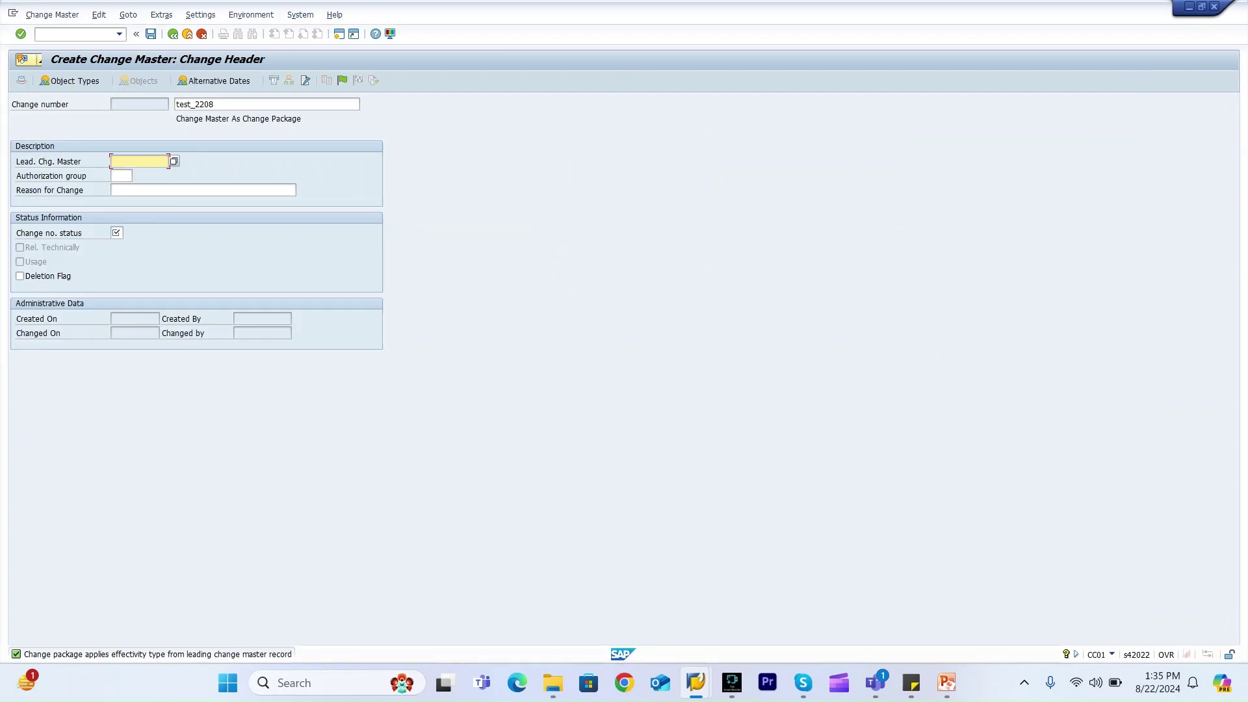
{"action": "key", "text": "ctrl+v"}
{"action": "left_click", "coordinate": [116, 232]}
{"action": "type", "text": "01"}
{"action": "key", "text": "Return"}
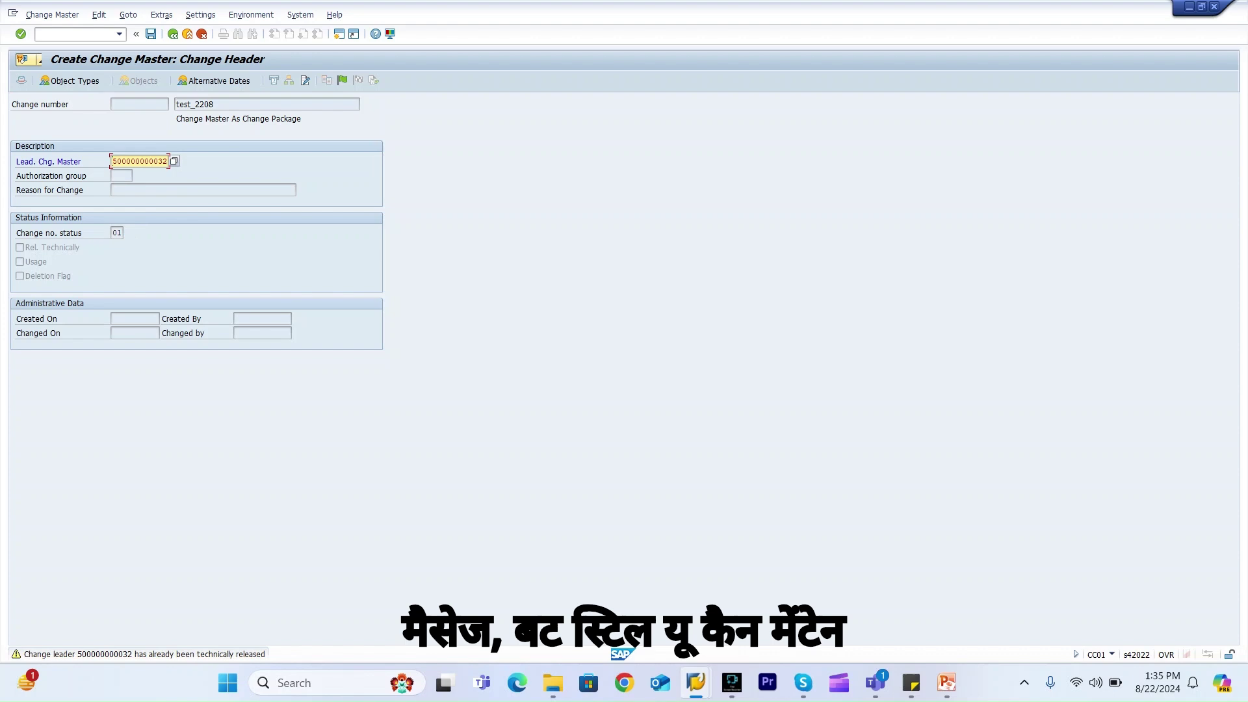
{"action": "key", "text": "Return"}
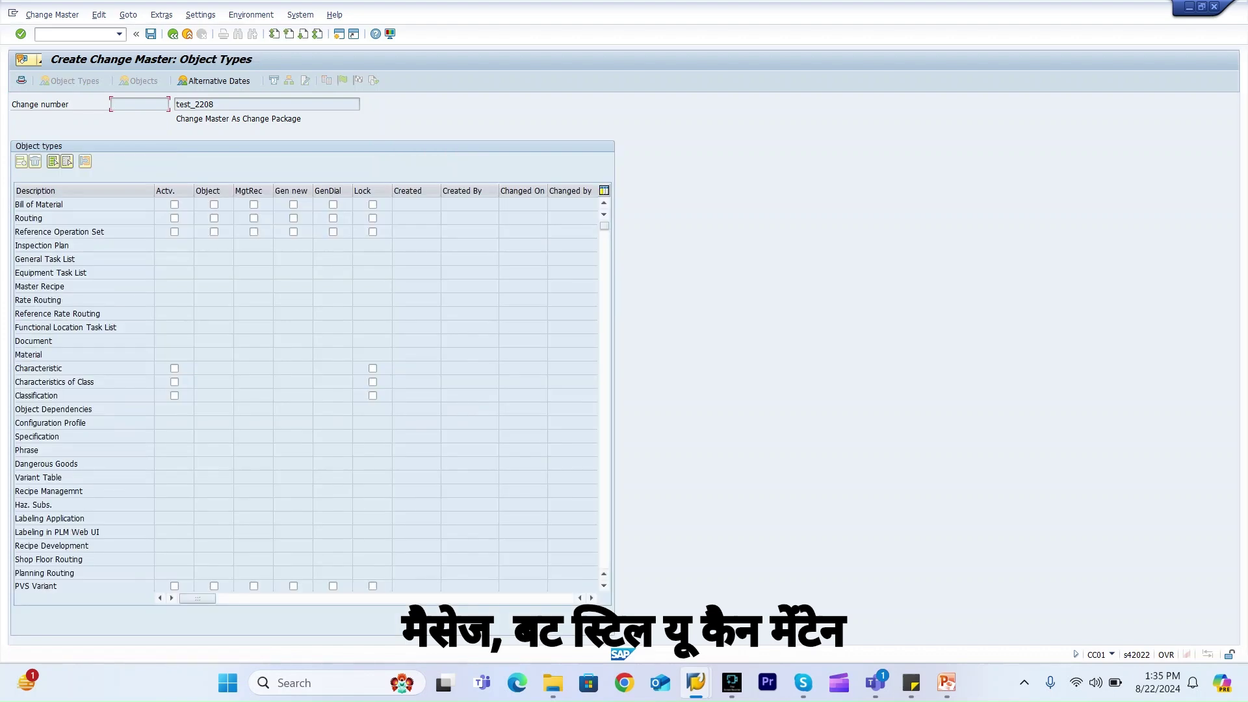
{"action": "key", "text": "Tab"}
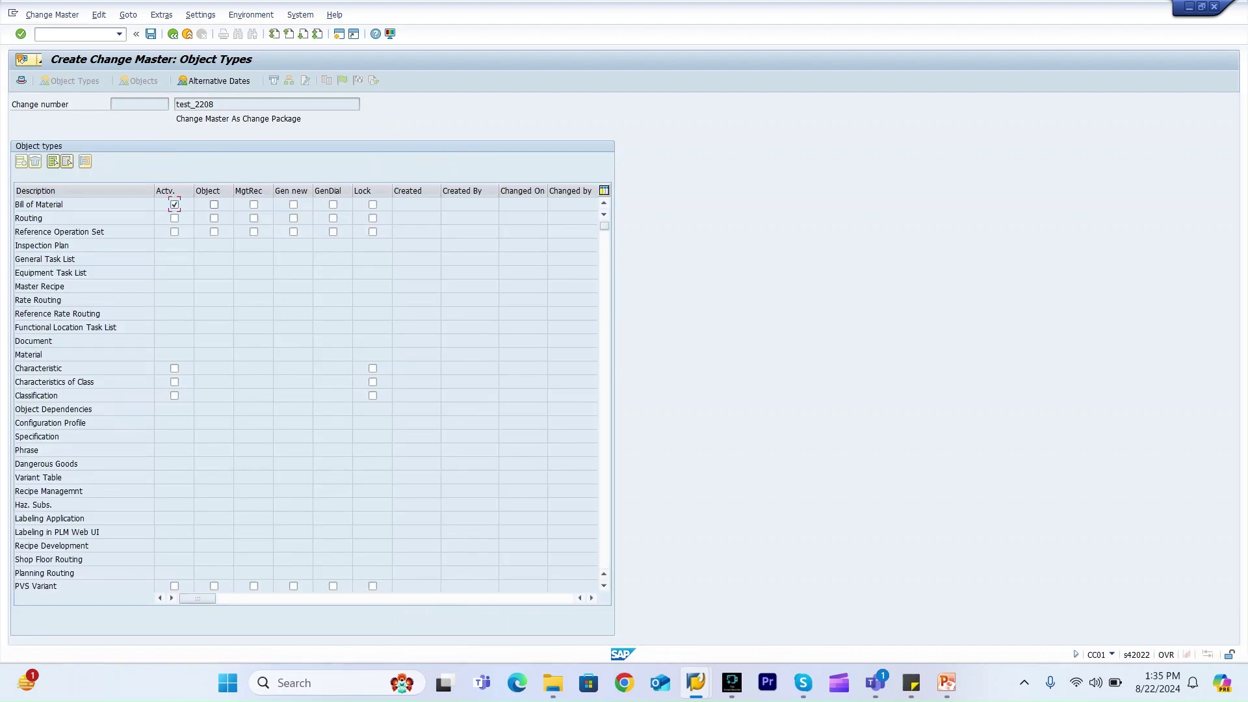
{"action": "key", "text": "Tab"}
{"action": "key", "text": "Tab"}
{"action": "key", "text": "ctrl+s"}
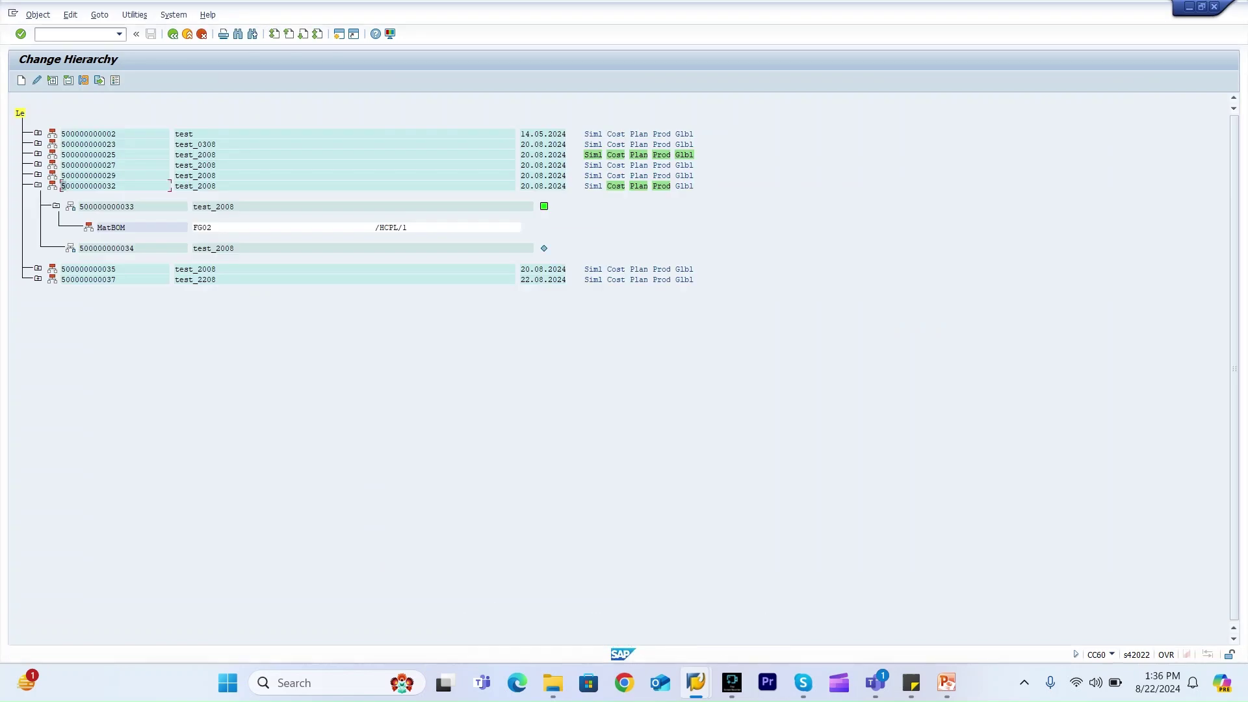
{"action": "key", "text": "F3"}
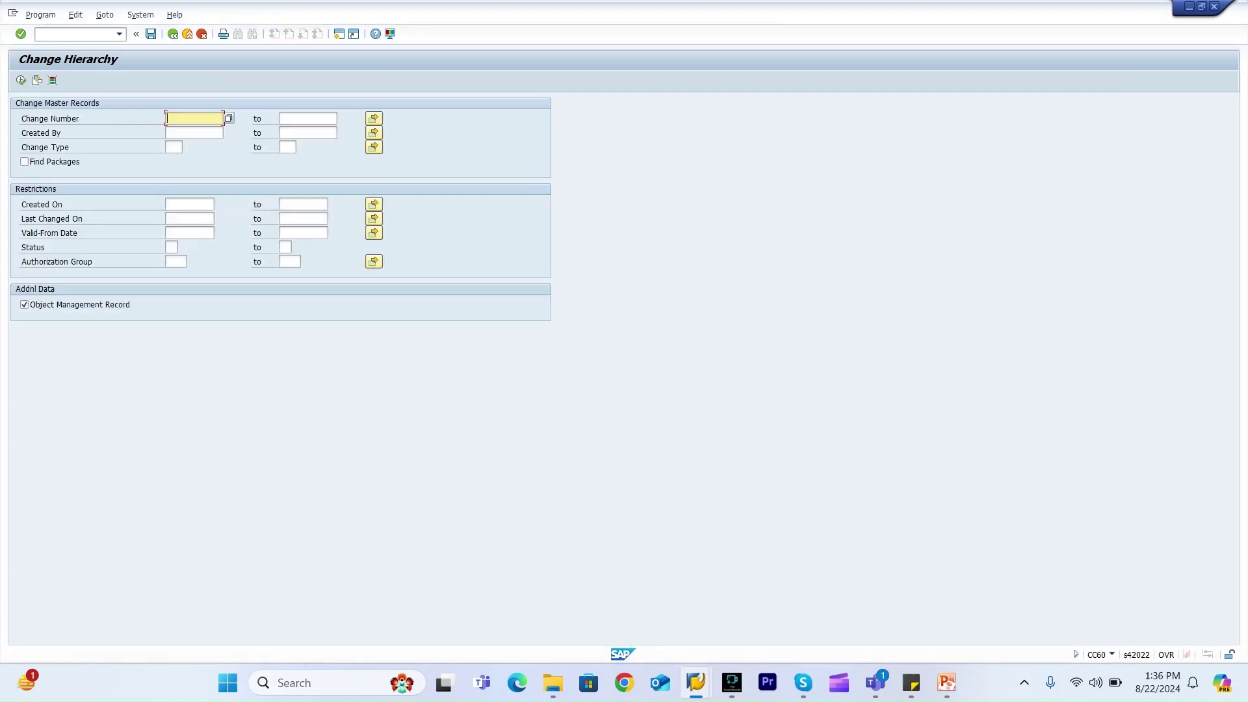
{"action": "type", "text": "5"}
{"action": "key", "text": "Down"}
{"action": "key", "text": "Return"}
{"action": "type", "text": "2"}
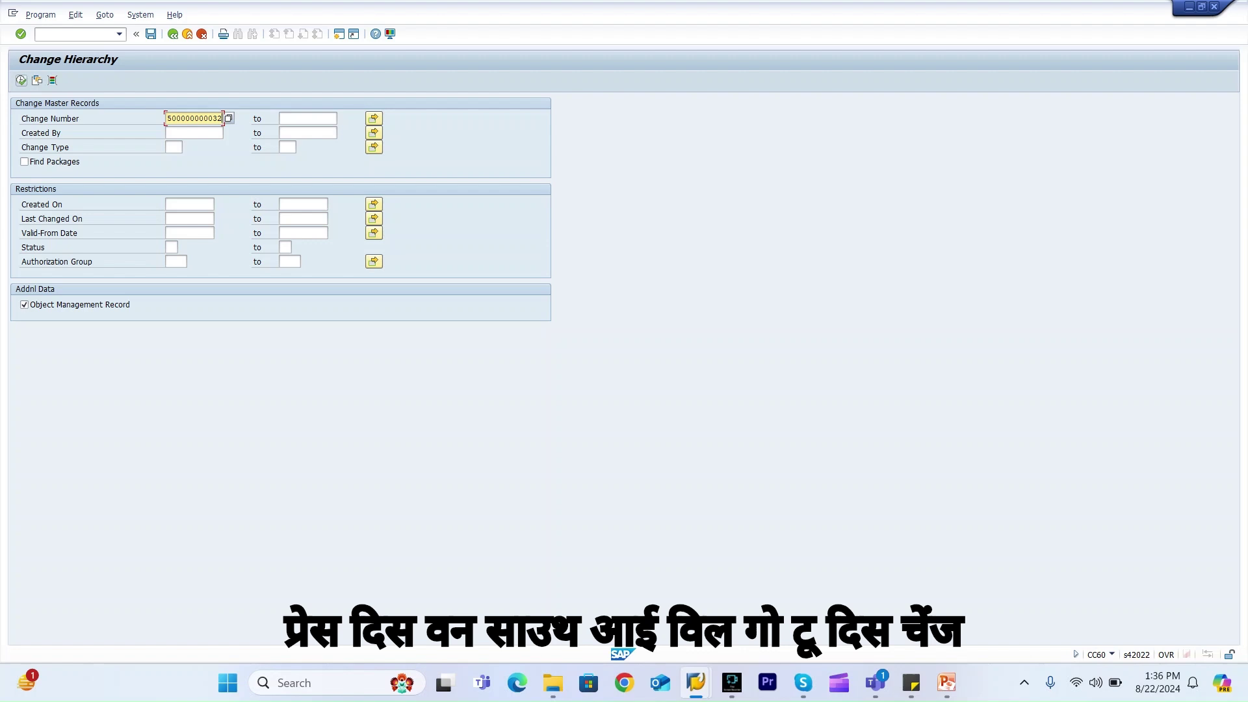
{"action": "left_click", "coordinate": [21, 80]}
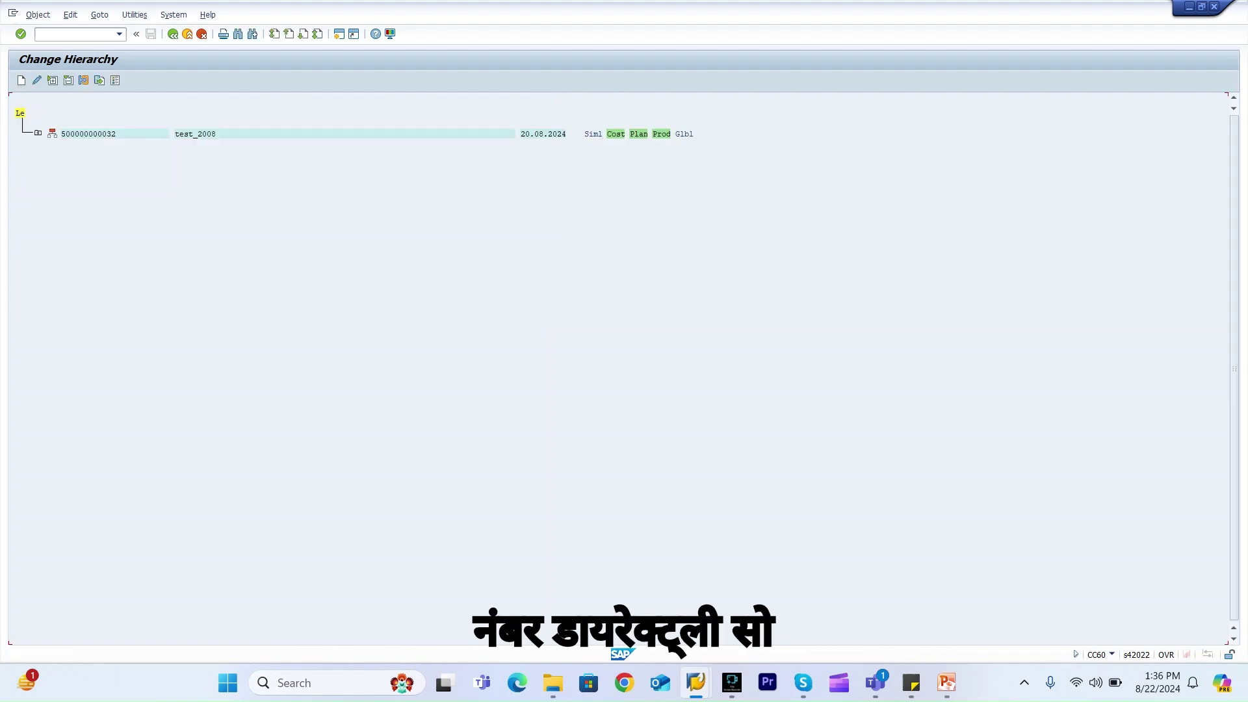
{"action": "left_click", "coordinate": [38, 134]}
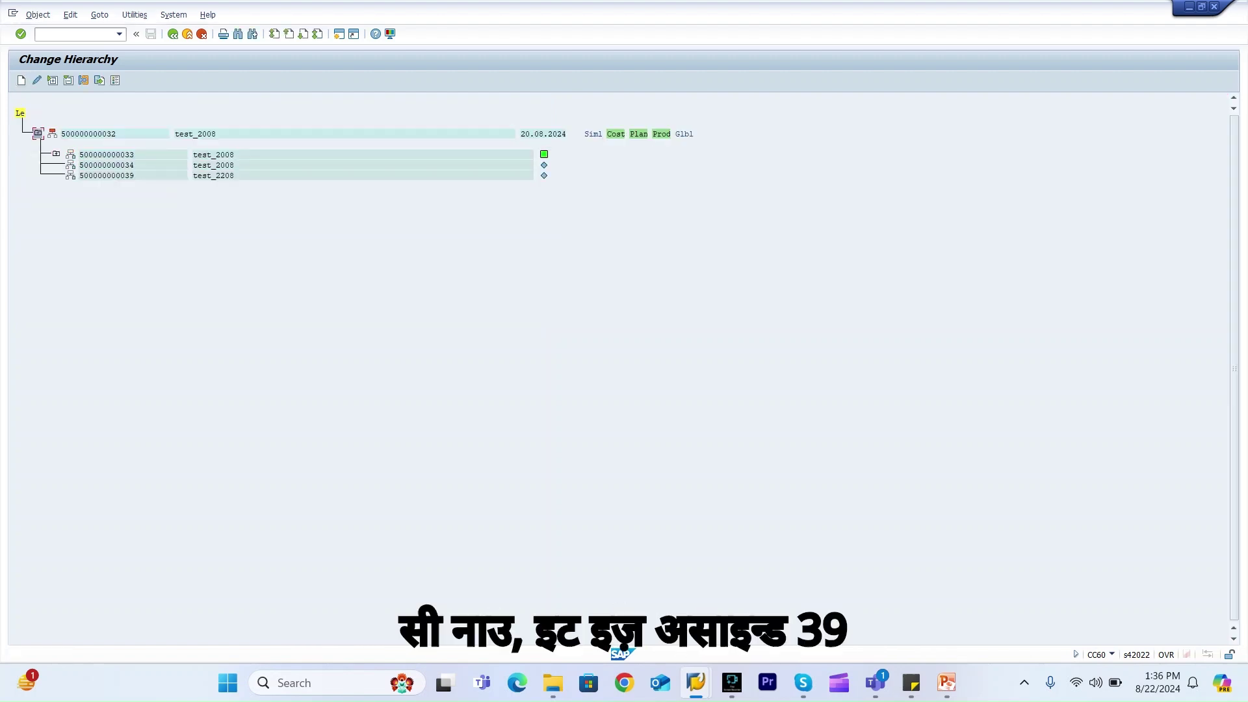
{"action": "left_click", "coordinate": [114, 176]}
{"action": "key", "text": "F3"}
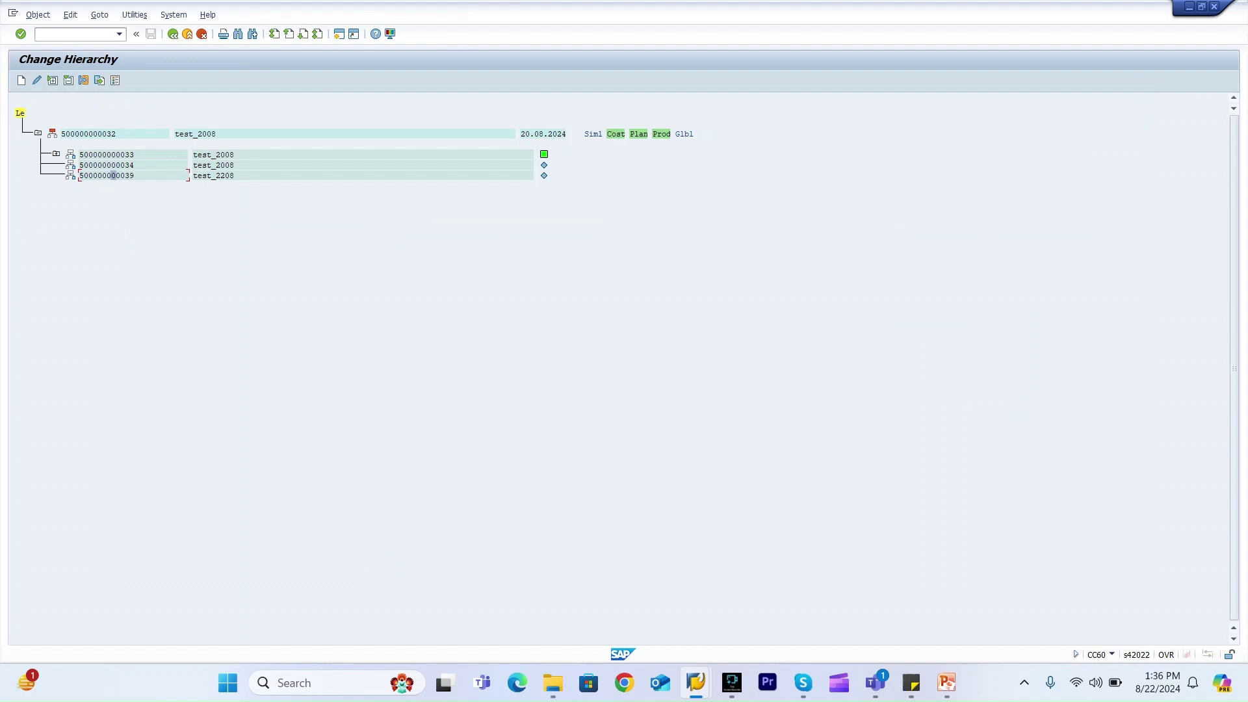
{"action": "double_click", "coordinate": [113, 175]}
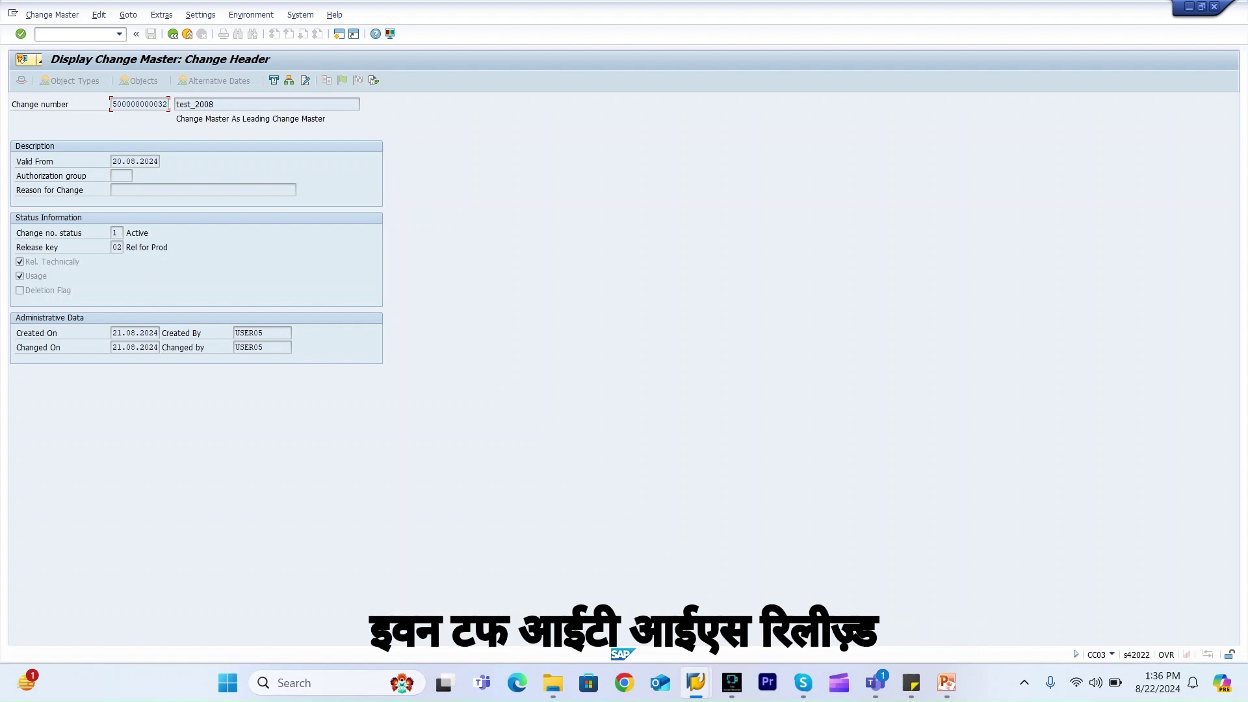
{"action": "key", "text": "alt+Tab"}
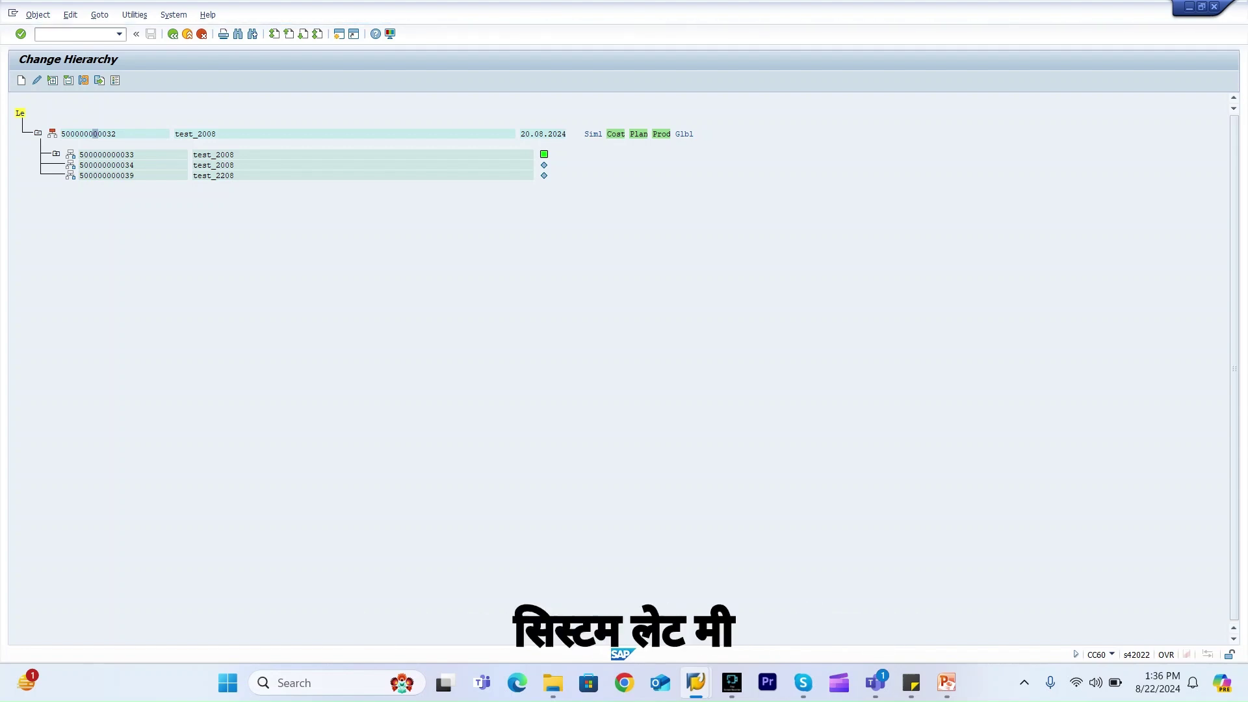
{"action": "mouse_move", "coordinate": [695, 682]}
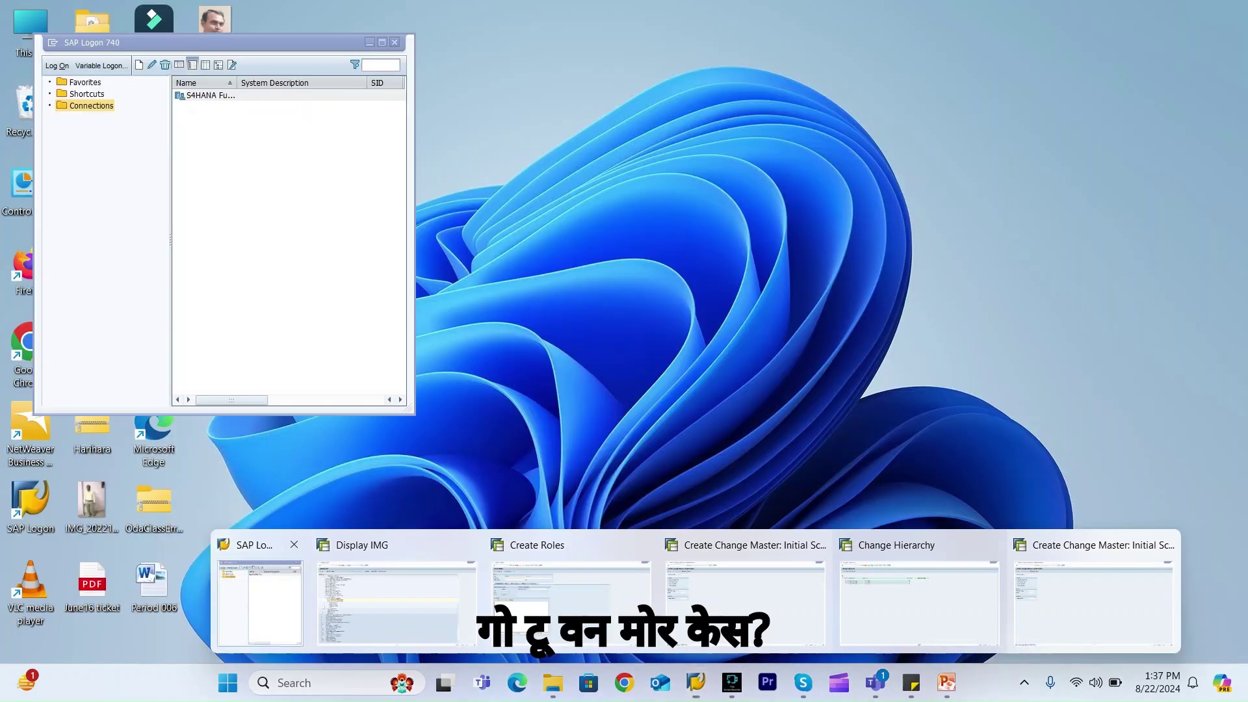
Log back on to client 800 with the user and account password, ending the other logon
{"action": "left_click", "coordinate": [260, 592]}
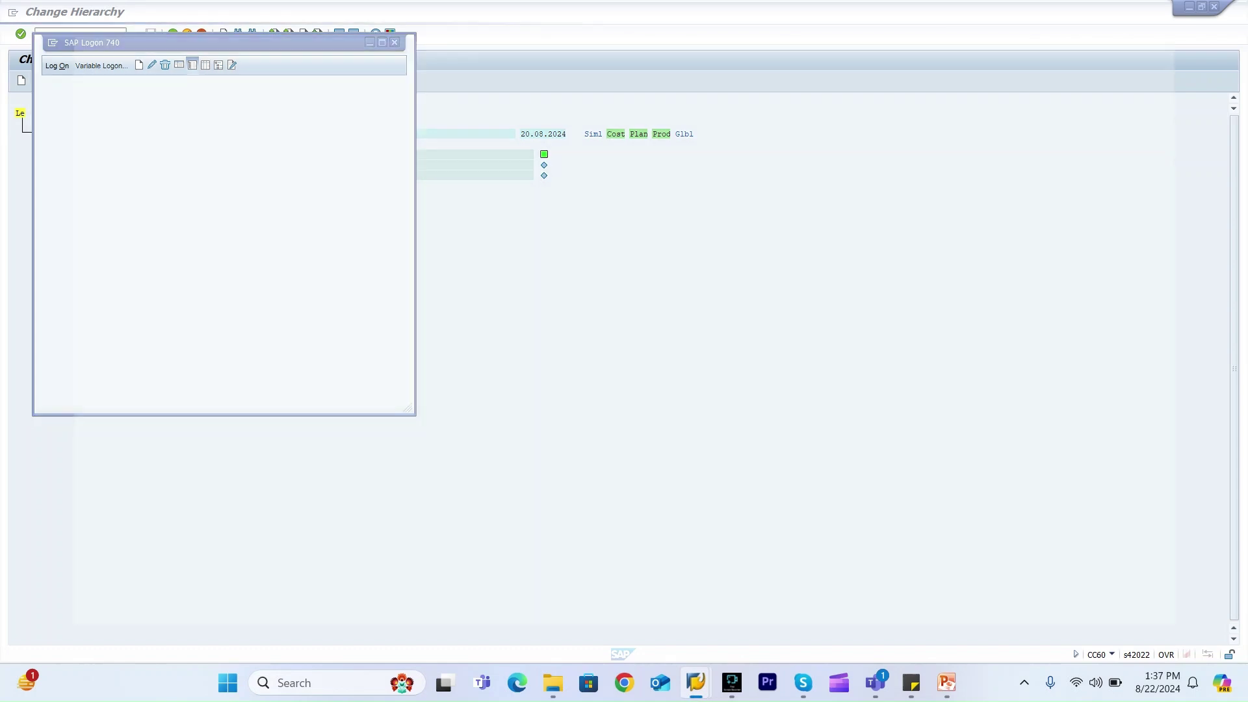
{"action": "key", "text": "Down"}
{"action": "key", "text": "Return"}
{"action": "key", "text": "Tab"}
{"action": "key", "text": "ctrl+v"}
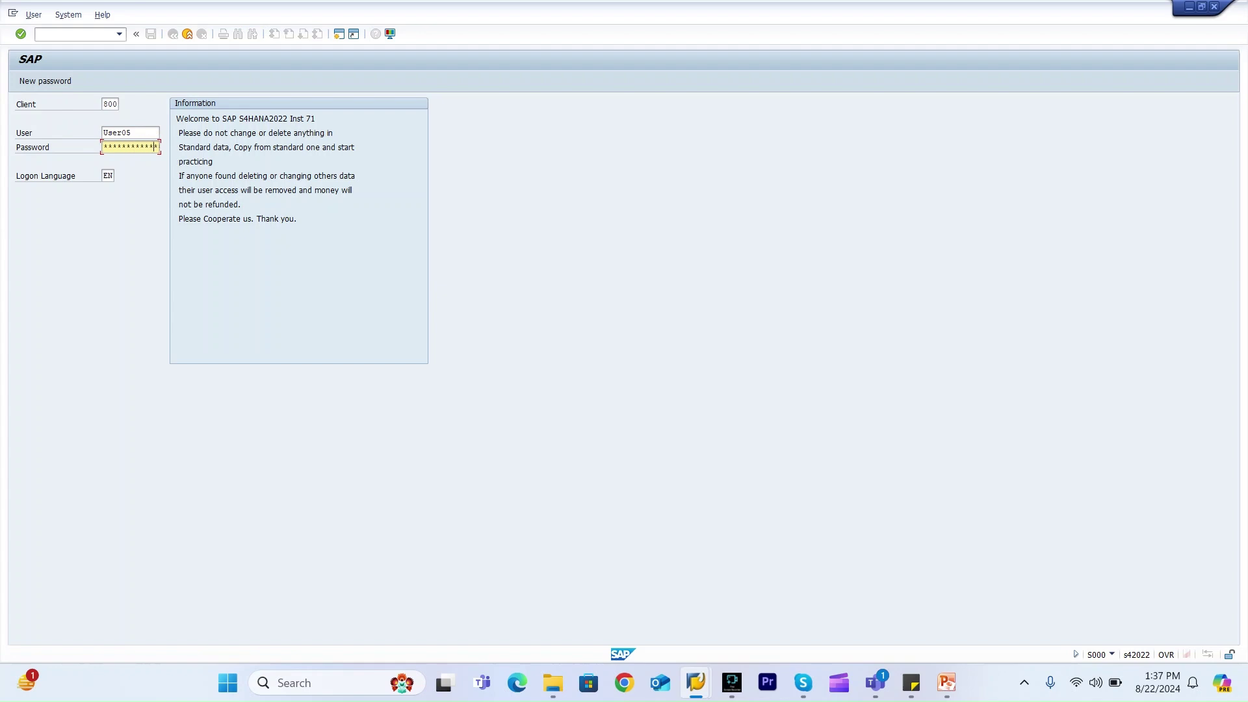
{"action": "key", "text": "Return"}
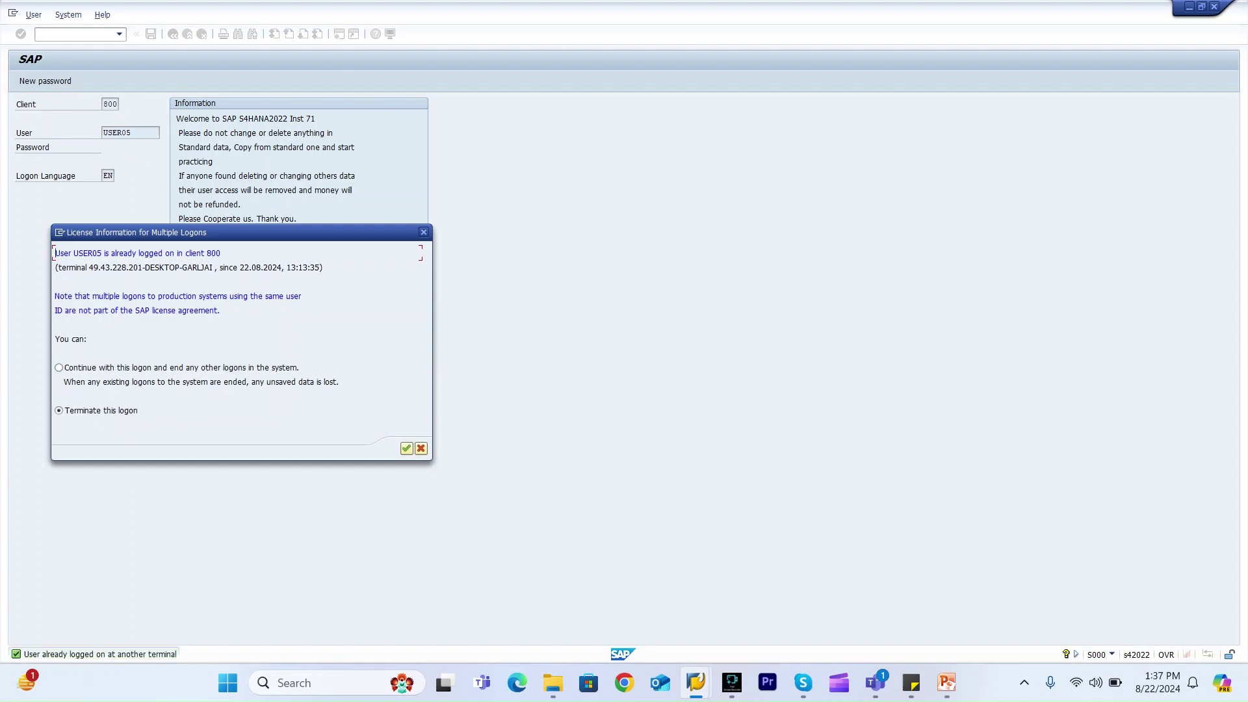
{"action": "key", "text": "Tab"}
{"action": "key", "text": "Return"}
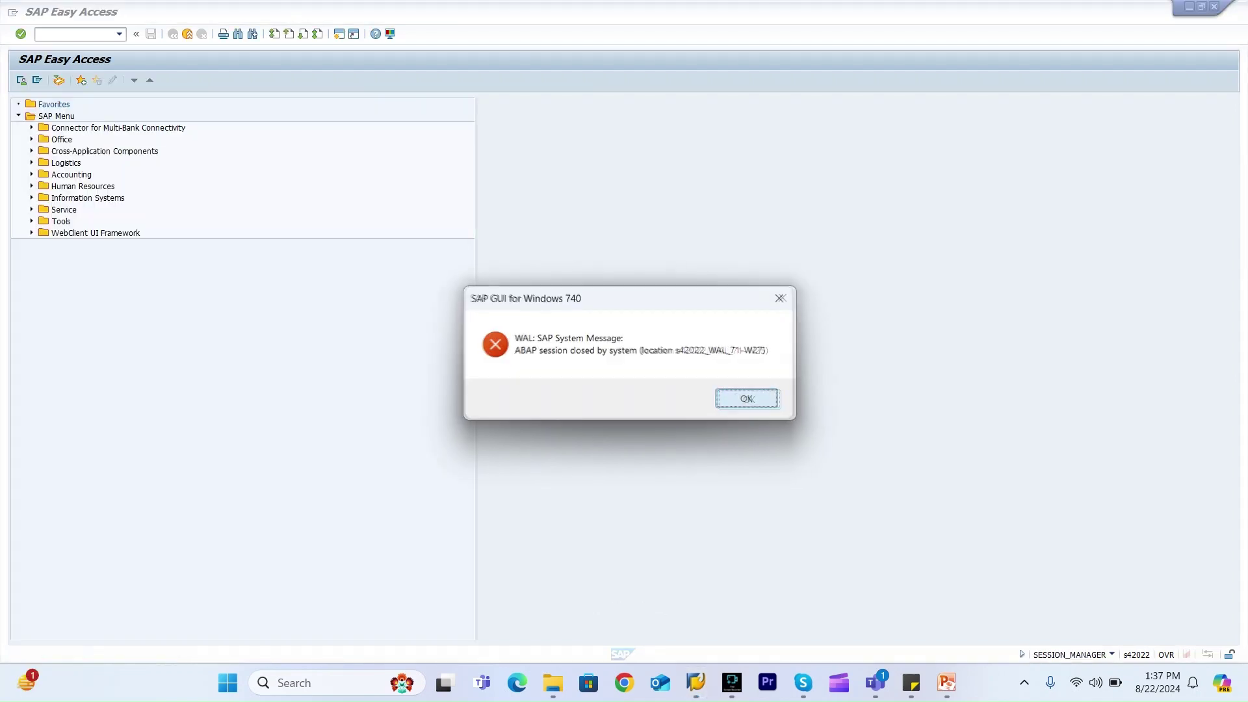
{"action": "key", "text": "Return"}
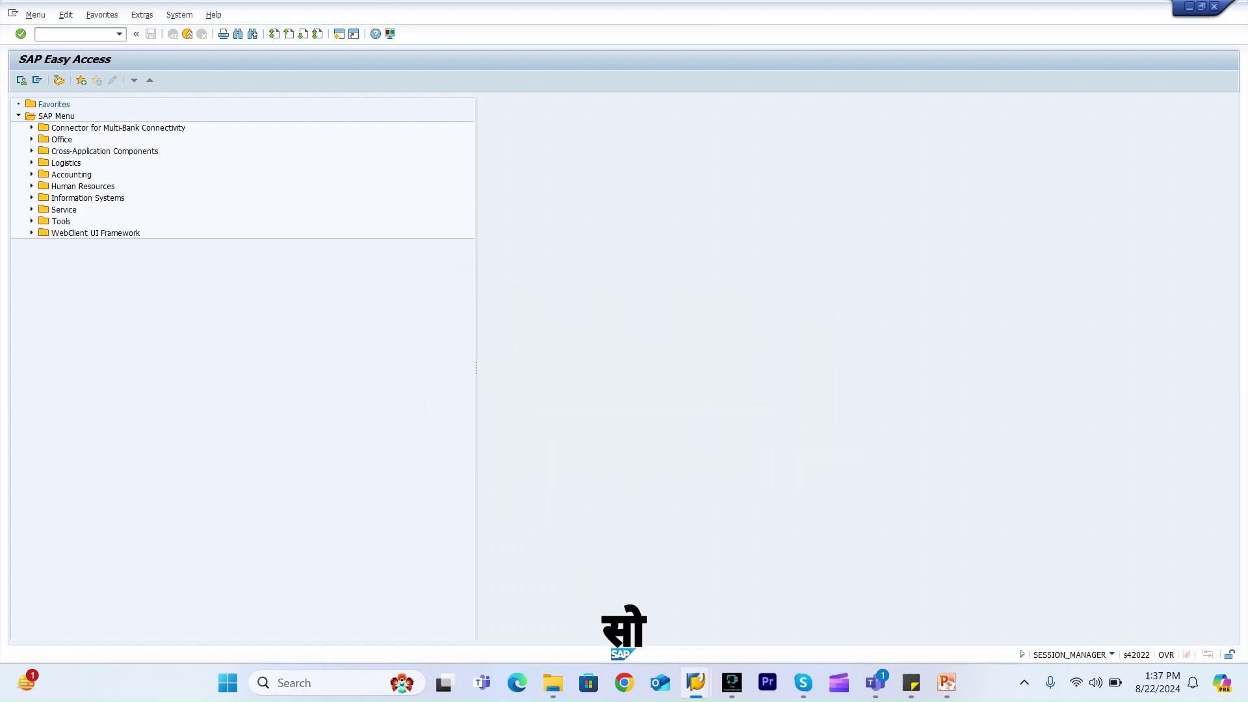
{"action": "type", "text": "cc60"}
{"action": "key", "text": "Return"}
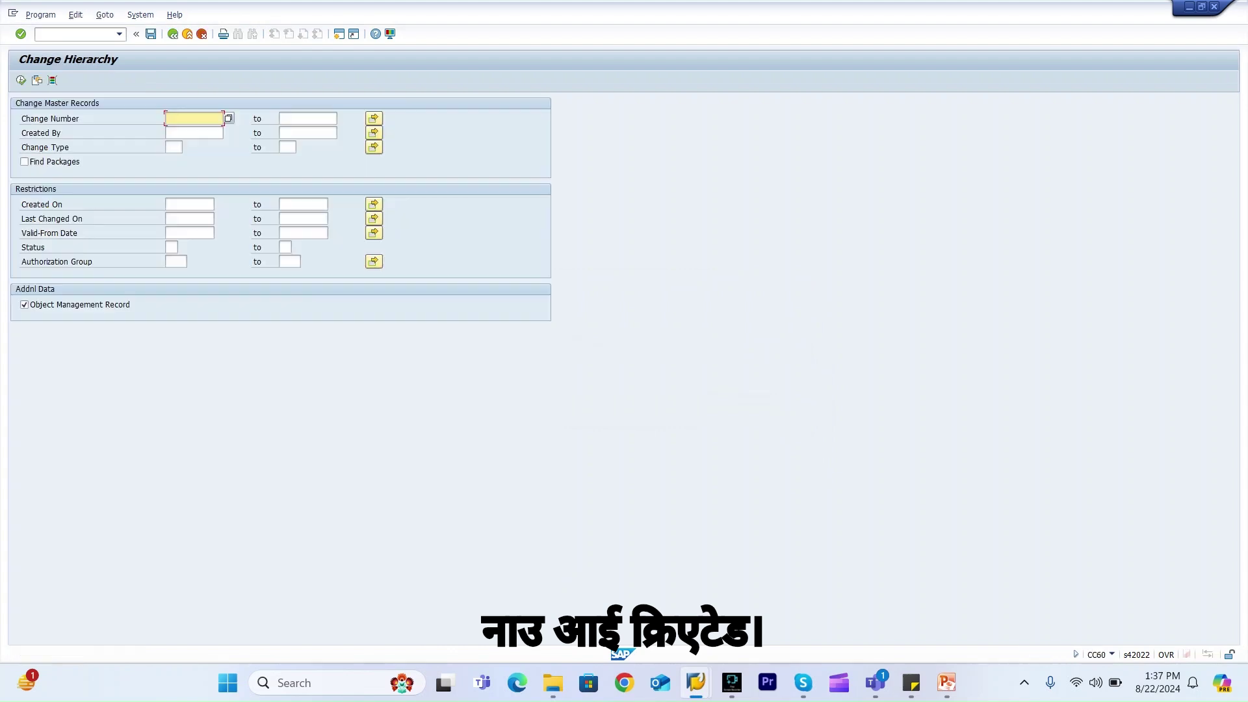
{"action": "key", "text": "BackSpace"}
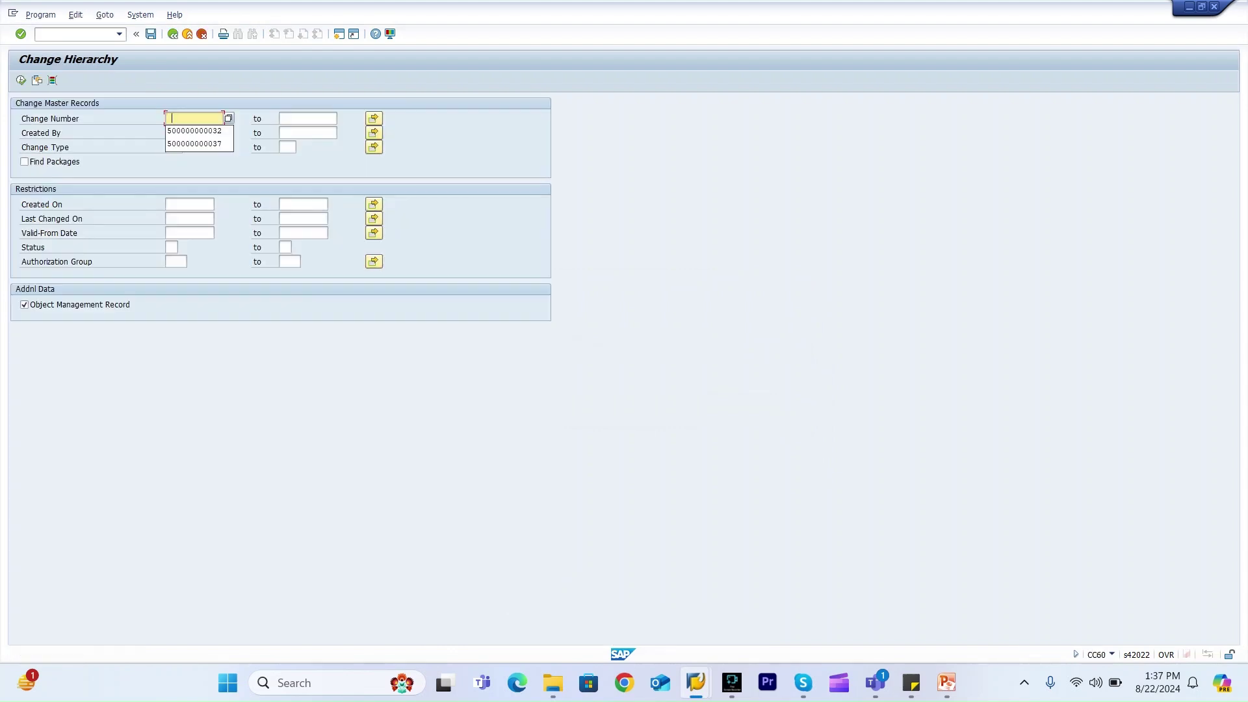
{"action": "key", "text": "Return"}
{"action": "key", "text": "F8"}
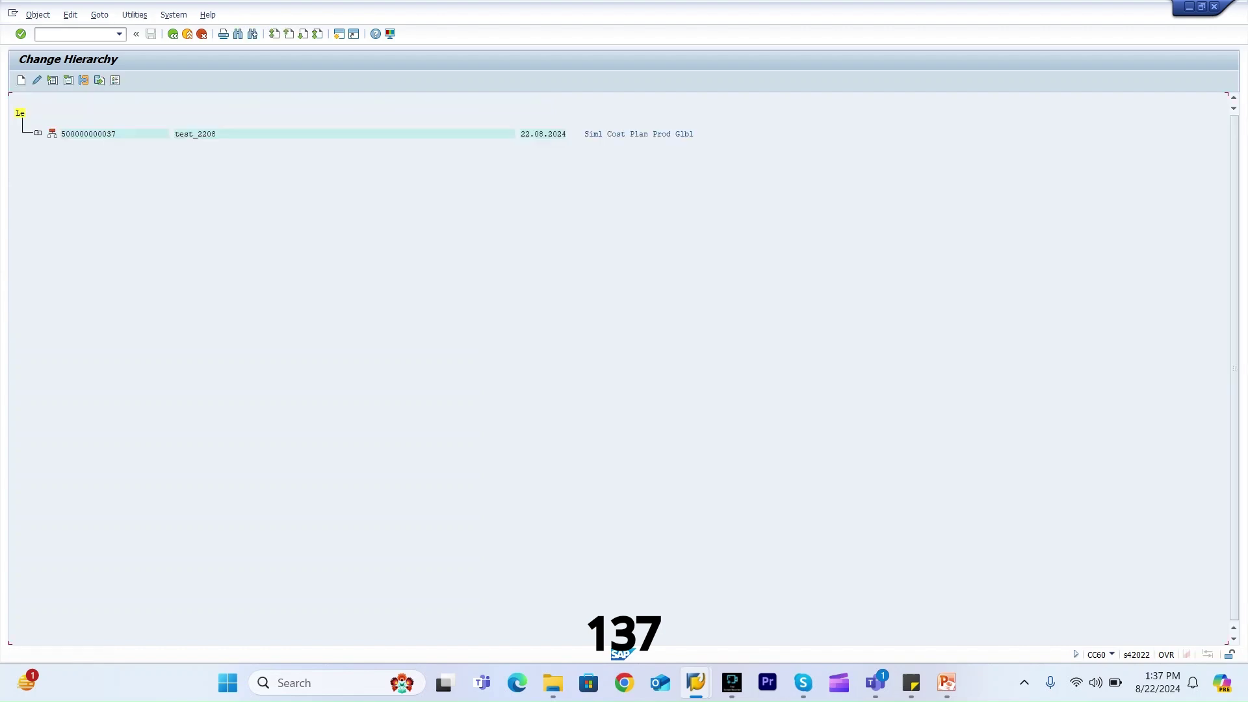
{"action": "left_click", "coordinate": [37, 133]}
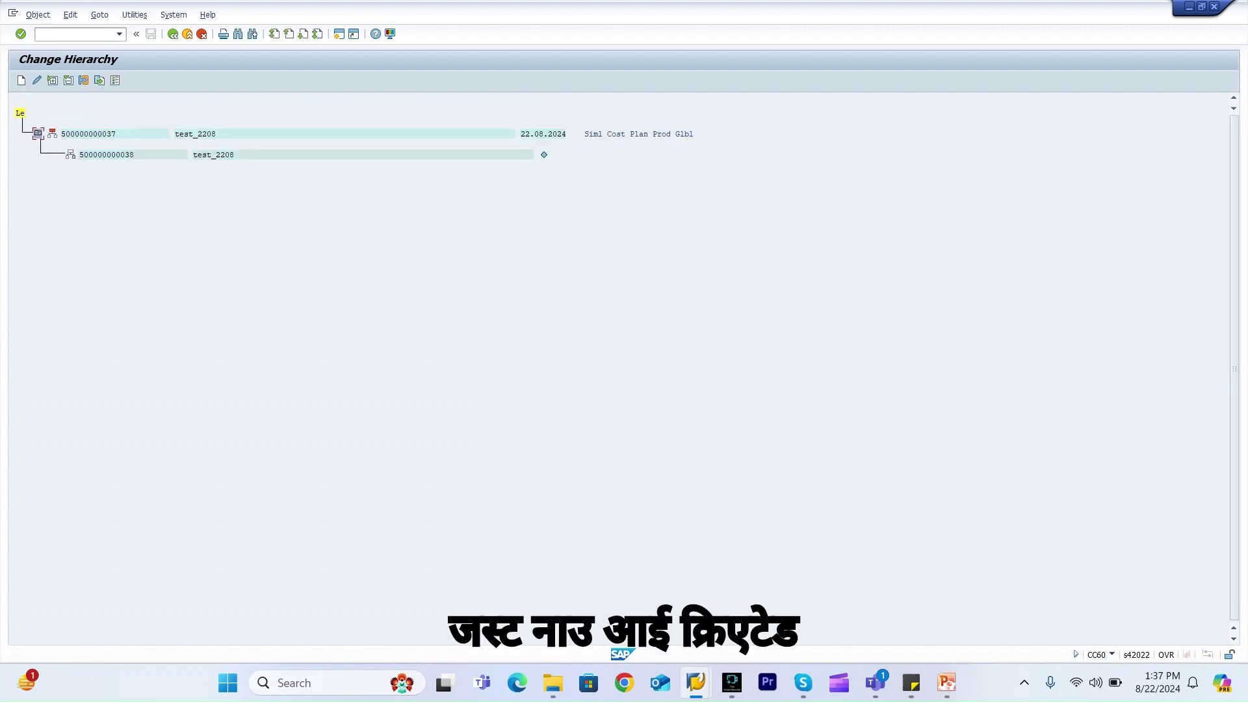
{"action": "left_click", "coordinate": [100, 133]}
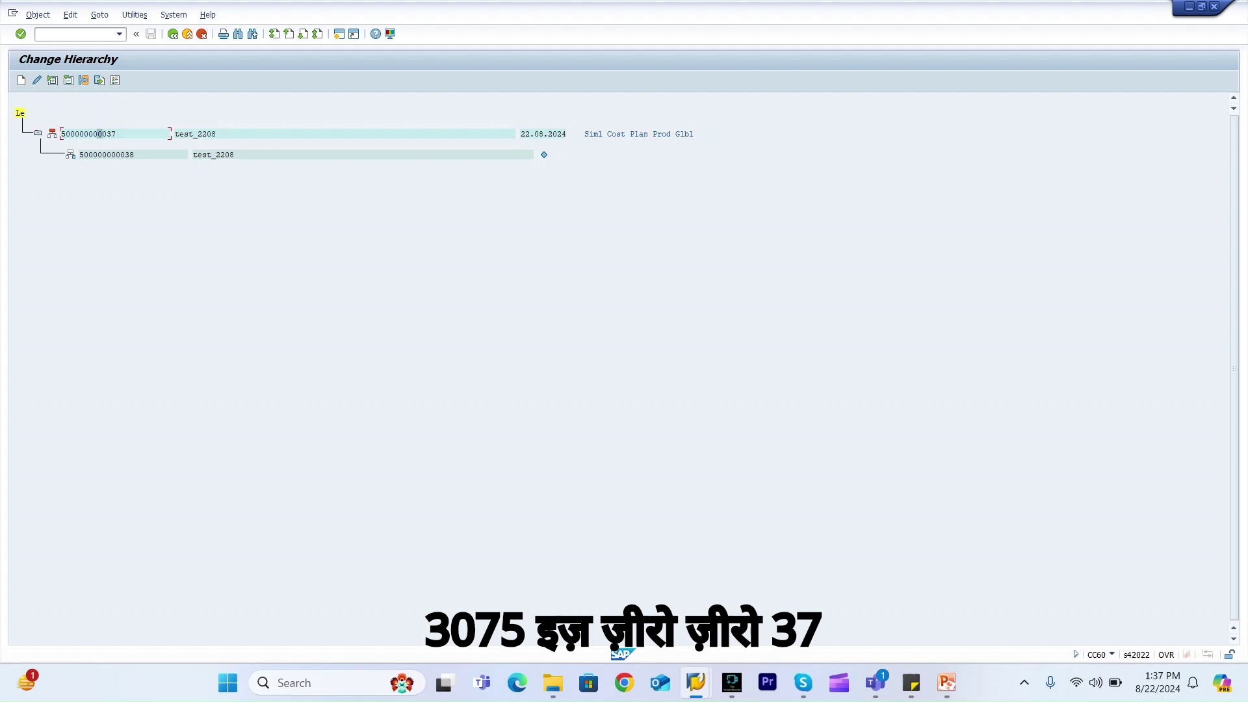
{"action": "left_click", "coordinate": [113, 154]}
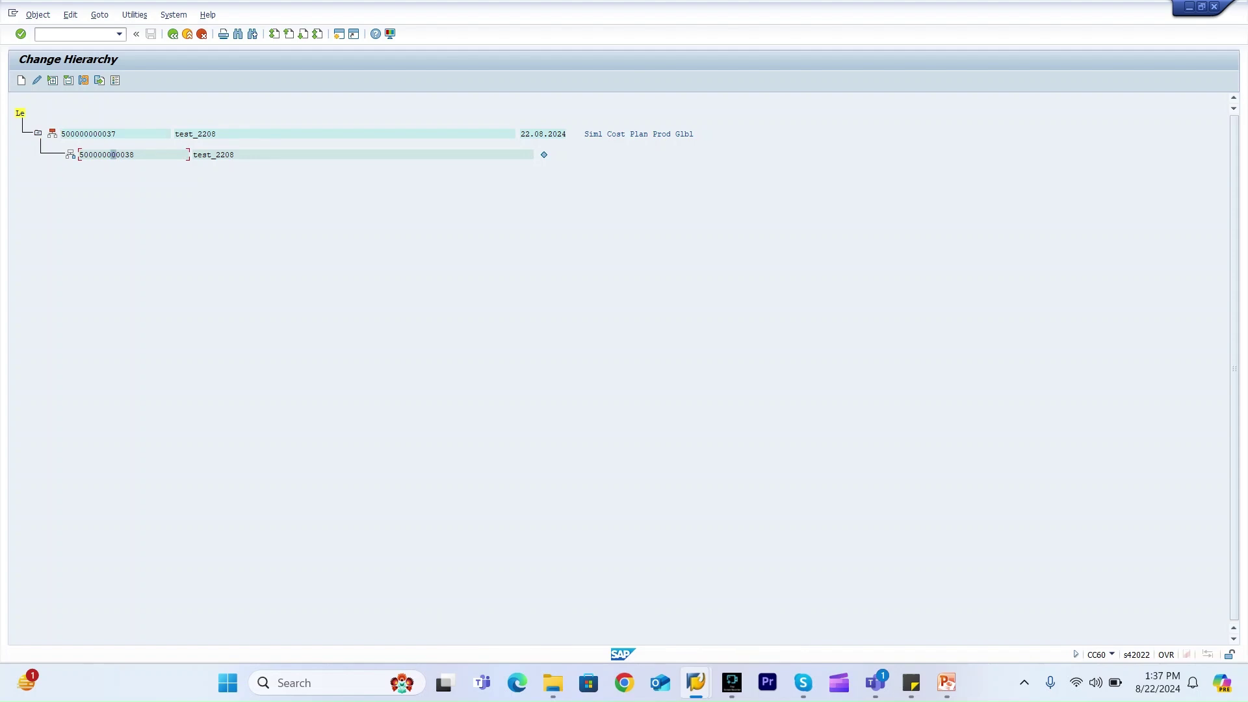
{"action": "left_click", "coordinate": [109, 133]}
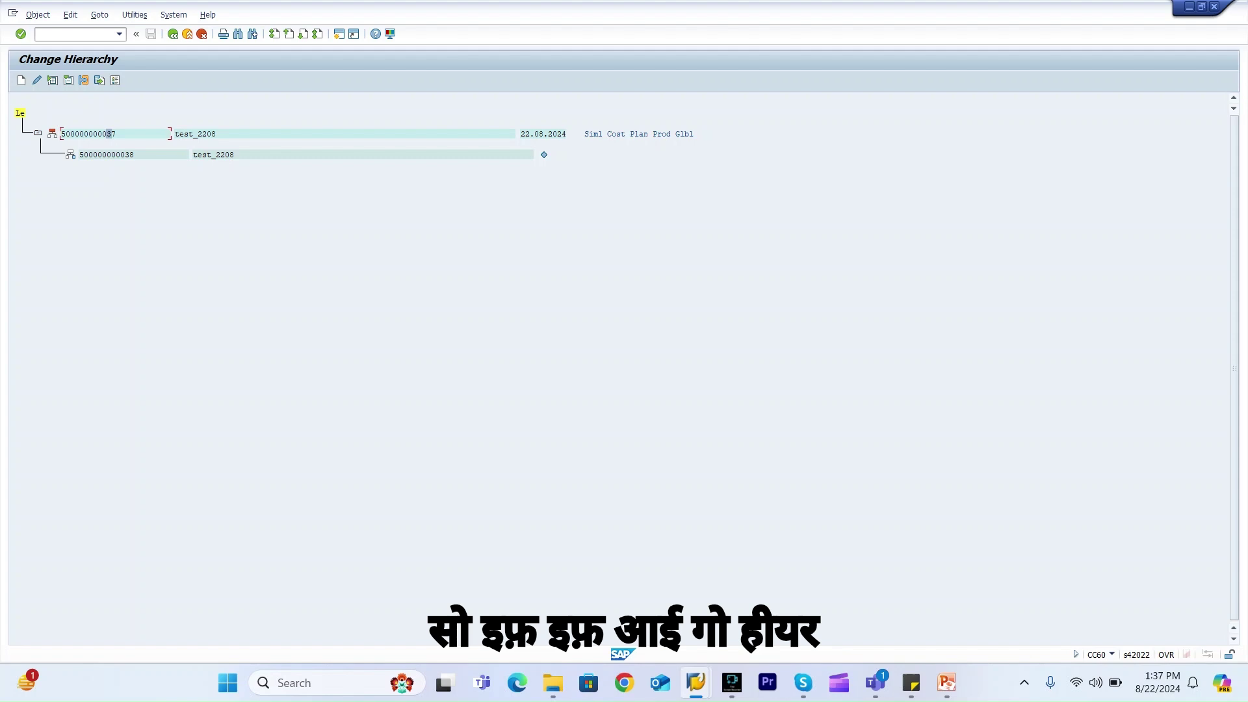
{"action": "left_click", "coordinate": [37, 80]}
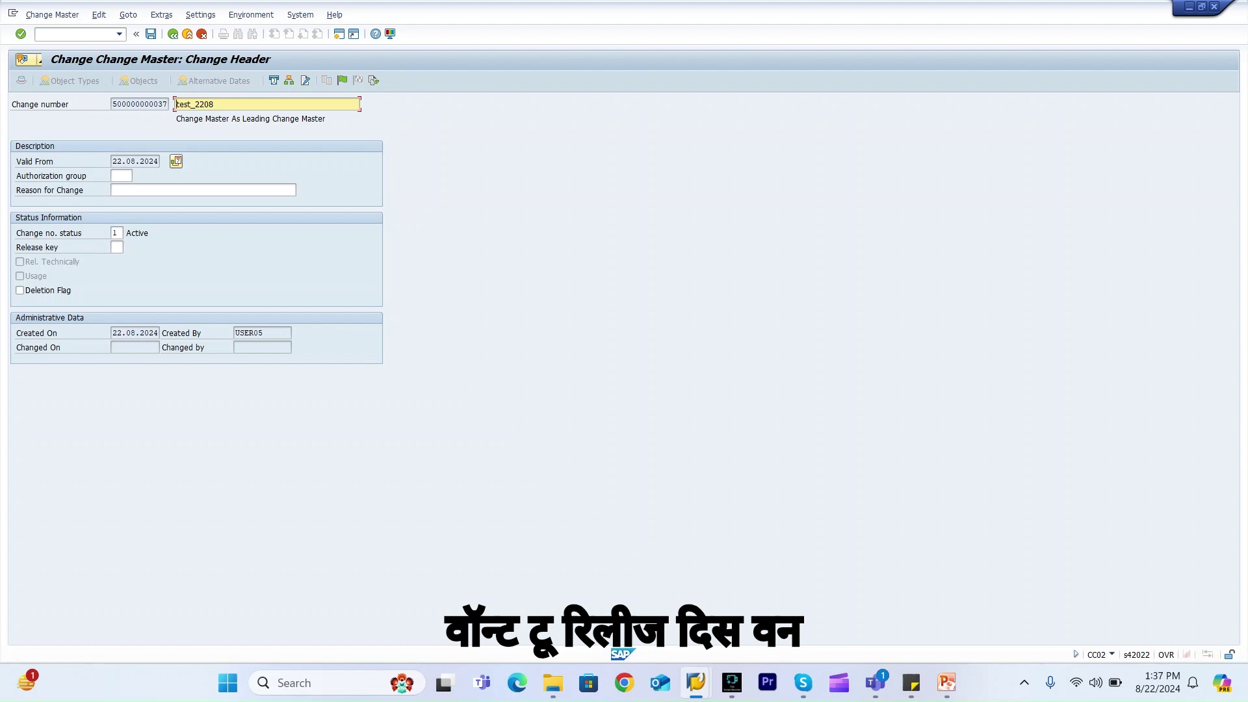
{"action": "left_click", "coordinate": [342, 80]}
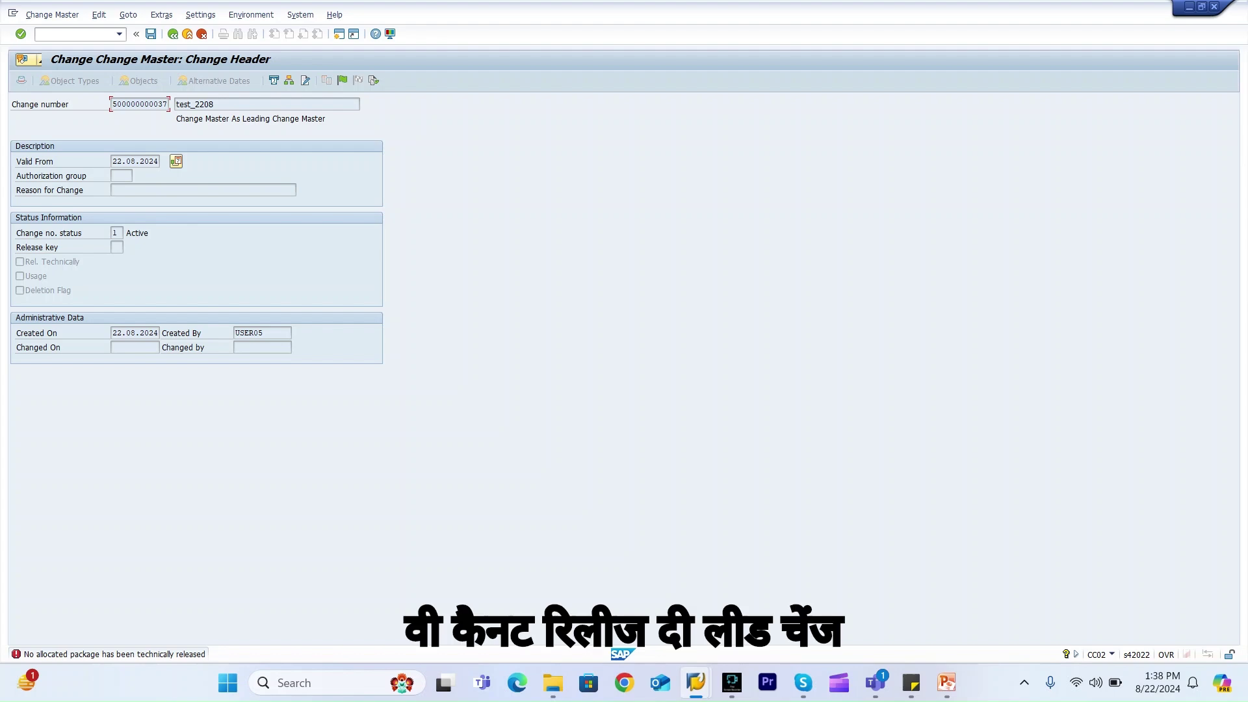
{"action": "key", "text": "F3"}
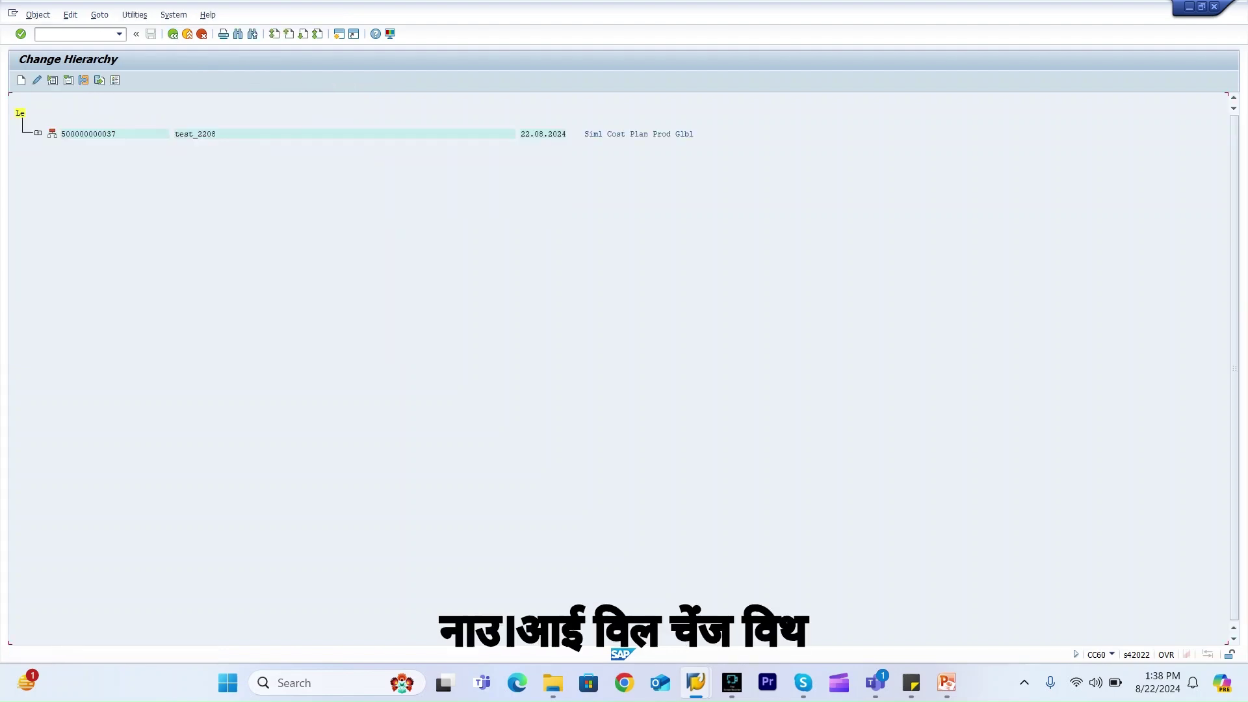
{"action": "left_click", "coordinate": [38, 133]}
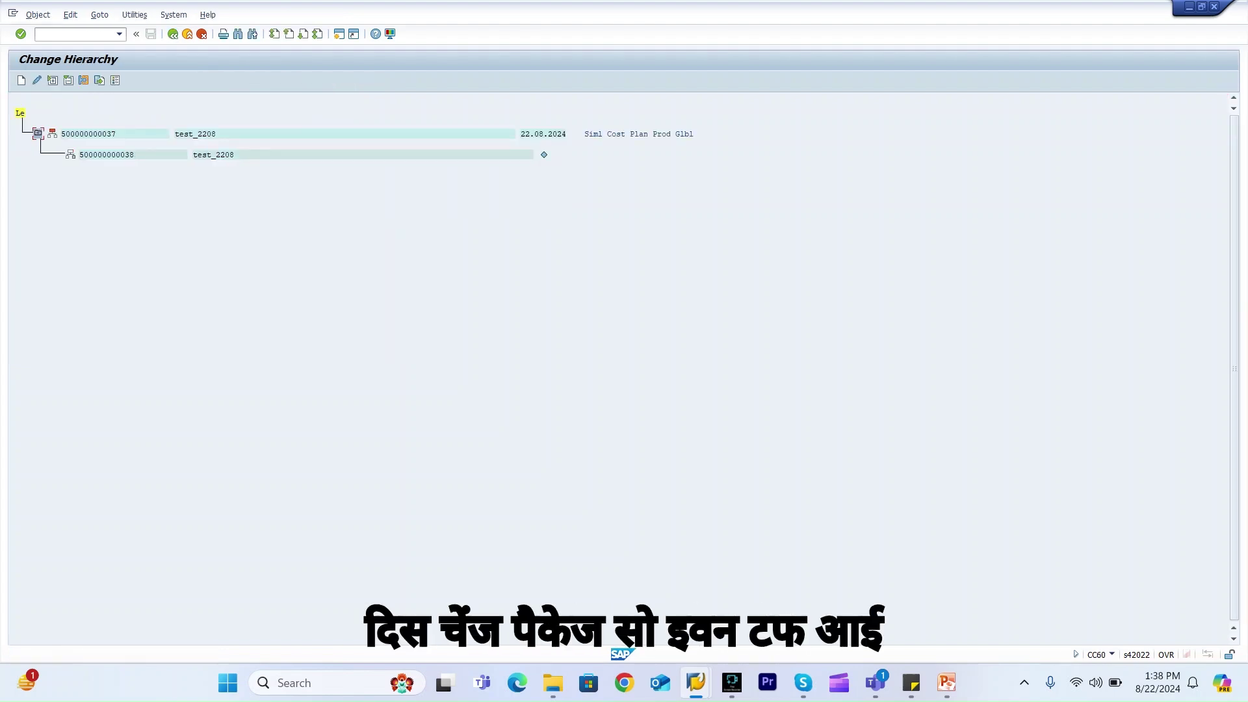
{"action": "left_click", "coordinate": [71, 34]}
{"action": "type", "text": "/o"}
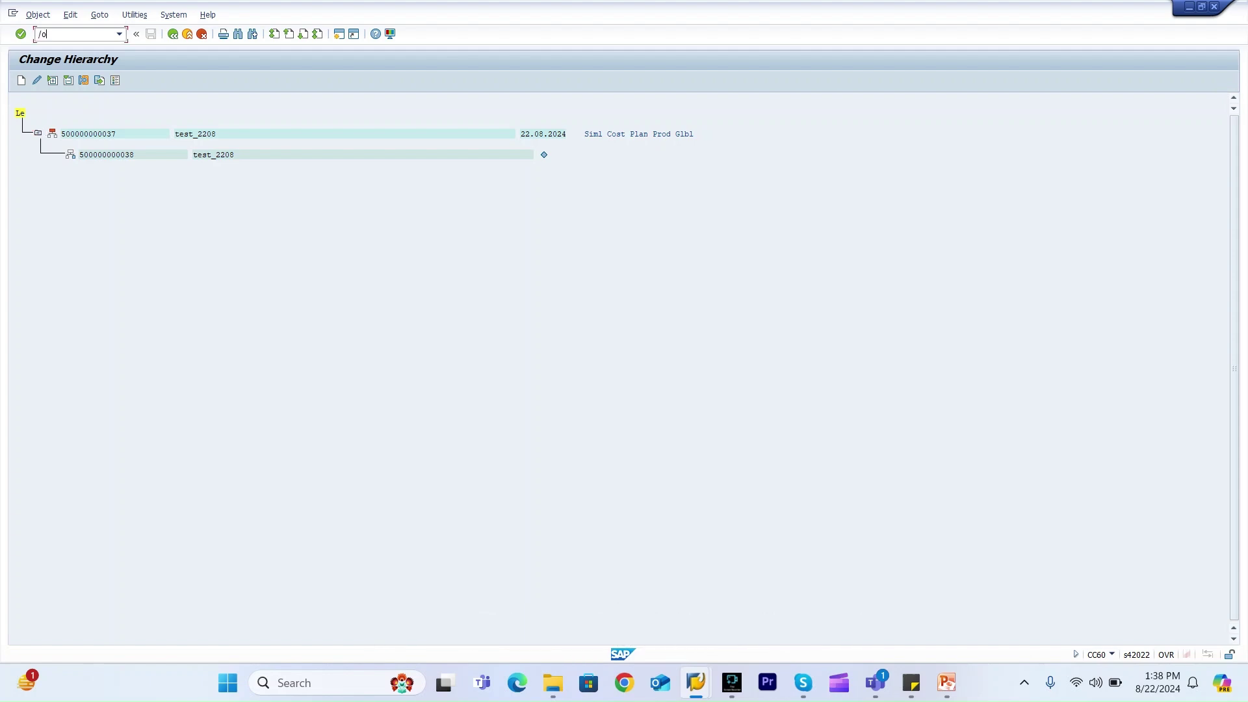
{"action": "type", "text": "cs02"}
{"action": "key", "text": "Return"}
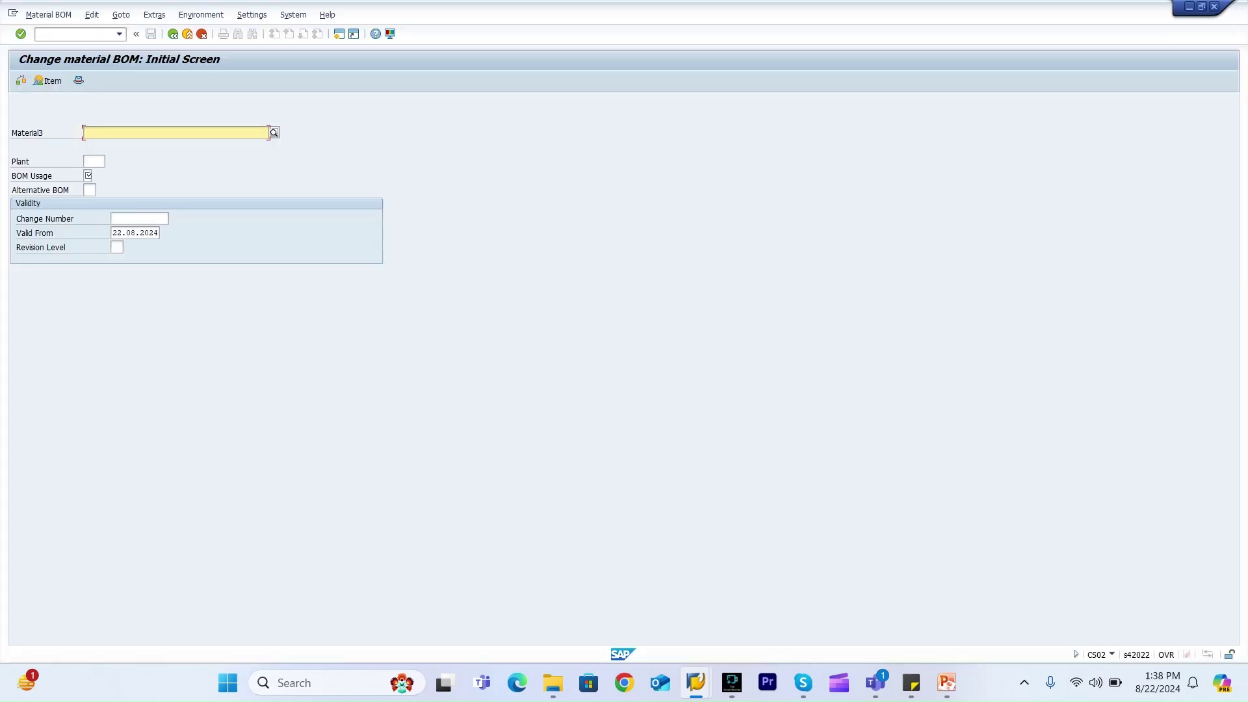
{"action": "left_click", "coordinate": [91, 132]}
{"action": "key", "text": "Down"}
{"action": "key", "text": "Return"}
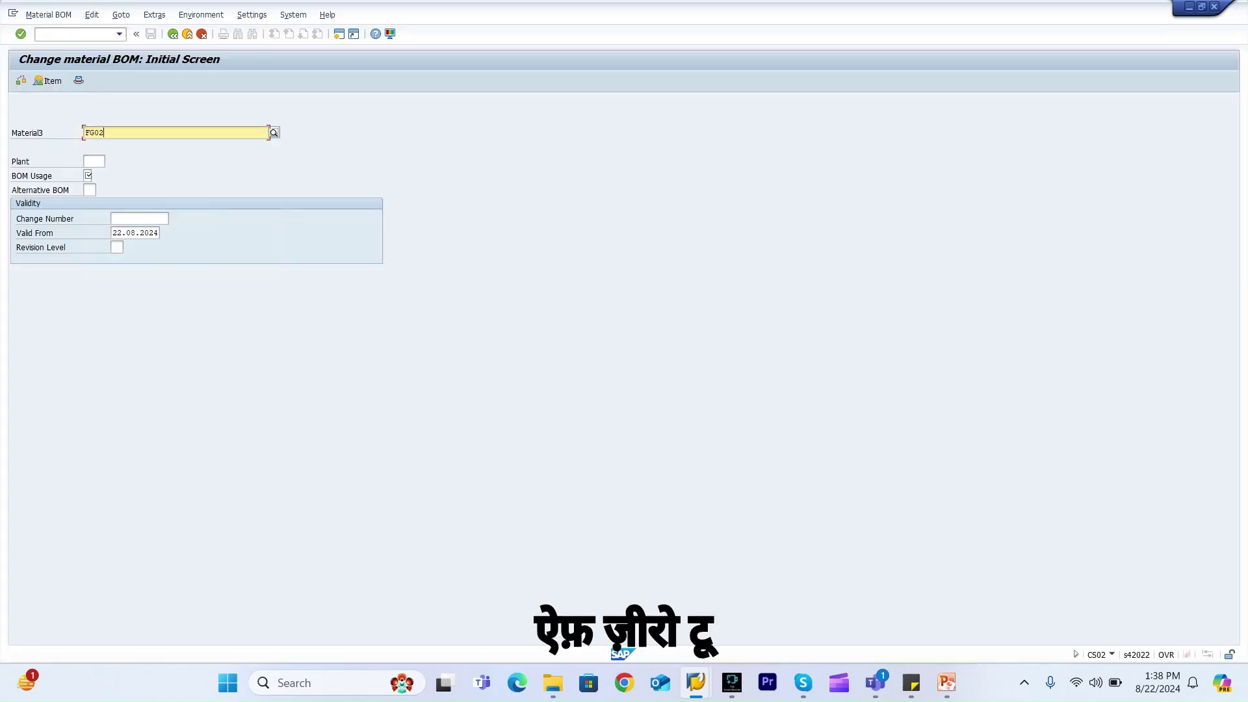
{"action": "left_click", "coordinate": [93, 161]}
{"action": "type", "text": "hcp1"}
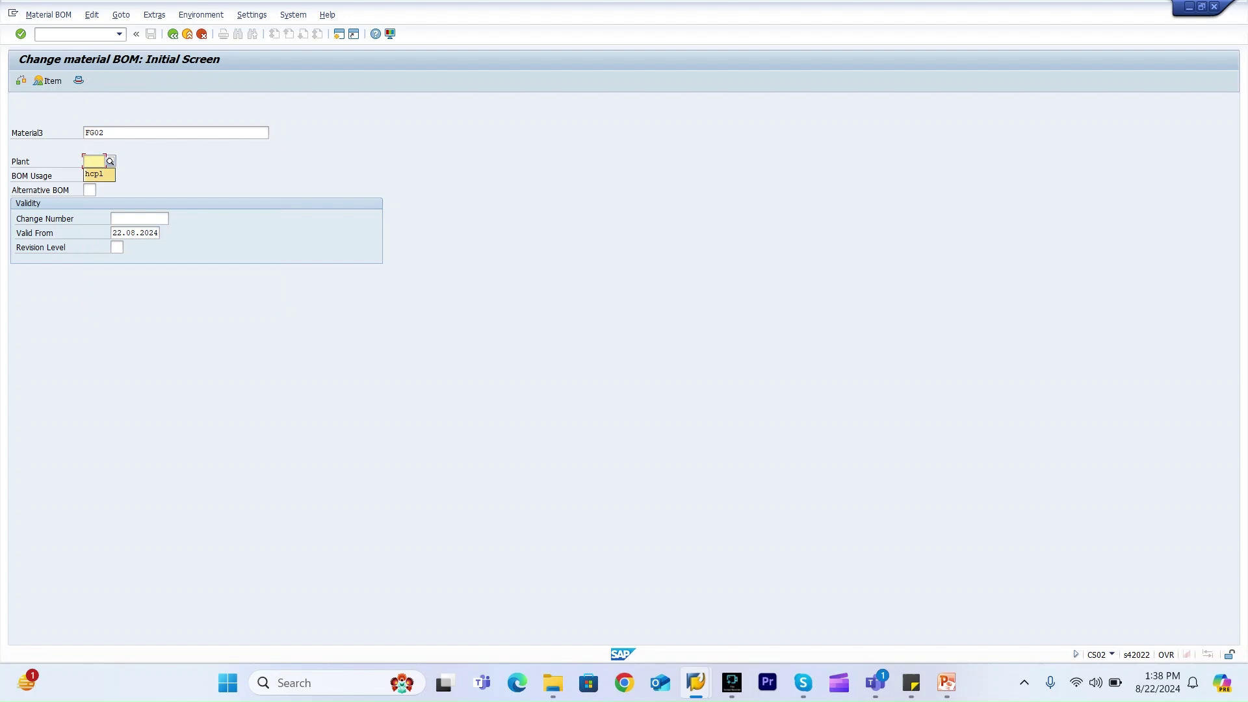
{"action": "left_click", "coordinate": [88, 175]}
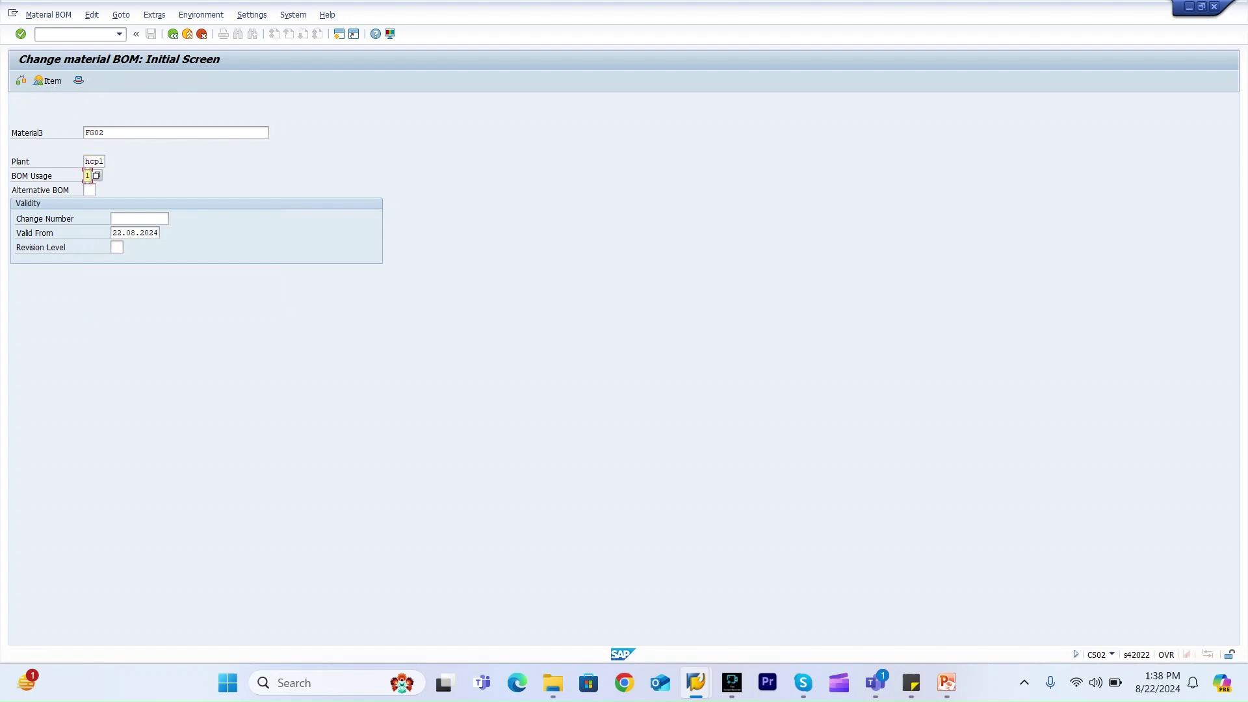
{"action": "left_click", "coordinate": [112, 218]}
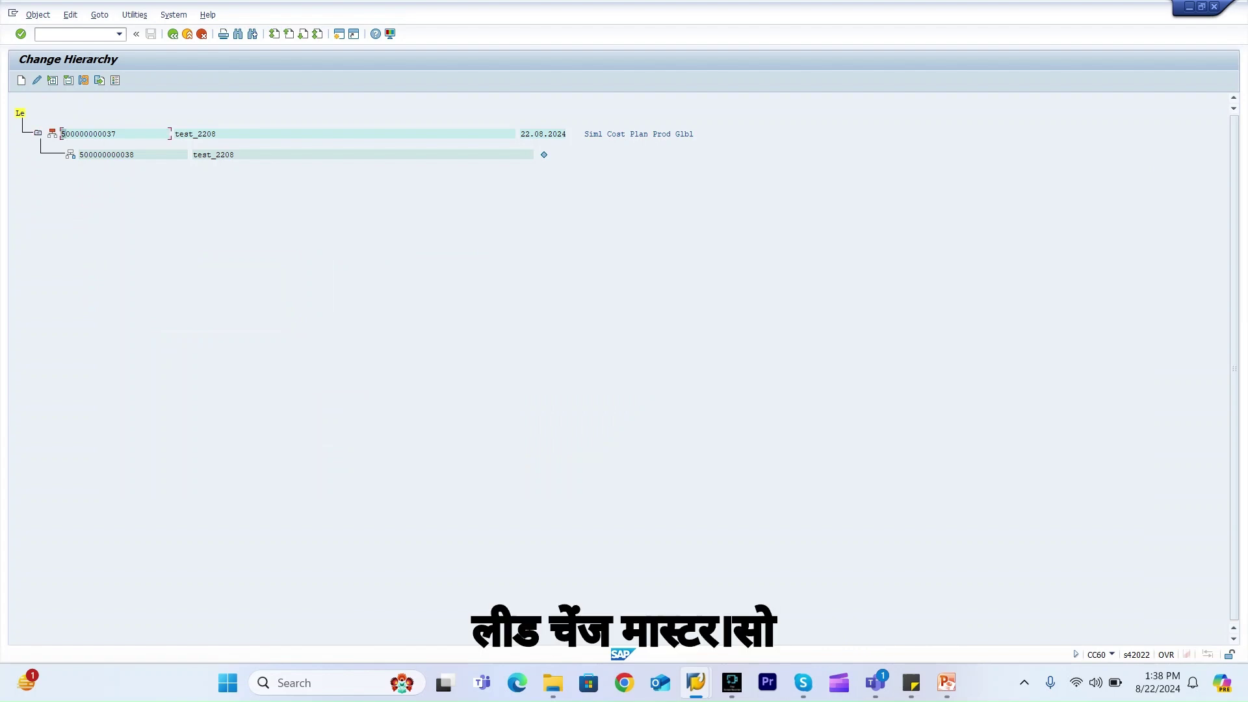
{"action": "key", "text": "shift+Right"}
{"action": "key", "text": "shift+Right"}
{"action": "key", "text": "shift+Right"}
{"action": "key", "text": "shift+Right"}
{"action": "key", "text": "shift+Right"}
{"action": "key", "text": "shift+Right"}
{"action": "key", "text": "shift+Right"}
{"action": "key", "text": "shift+Right"}
{"action": "key", "text": "shift+Right"}
{"action": "key", "text": "shift+Right"}
{"action": "key", "text": "shift+Right"}
{"action": "key", "text": "shift+Right"}
{"action": "key", "text": "ctrl+c"}
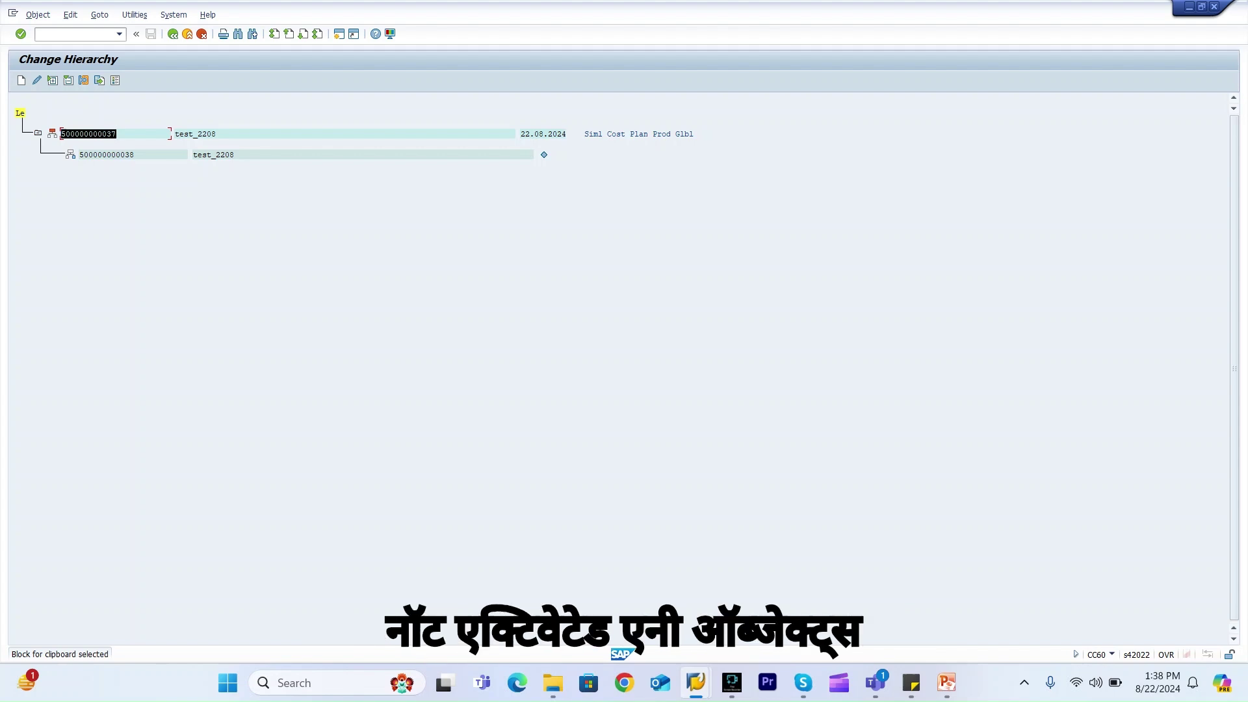
{"action": "key", "text": "Left"}
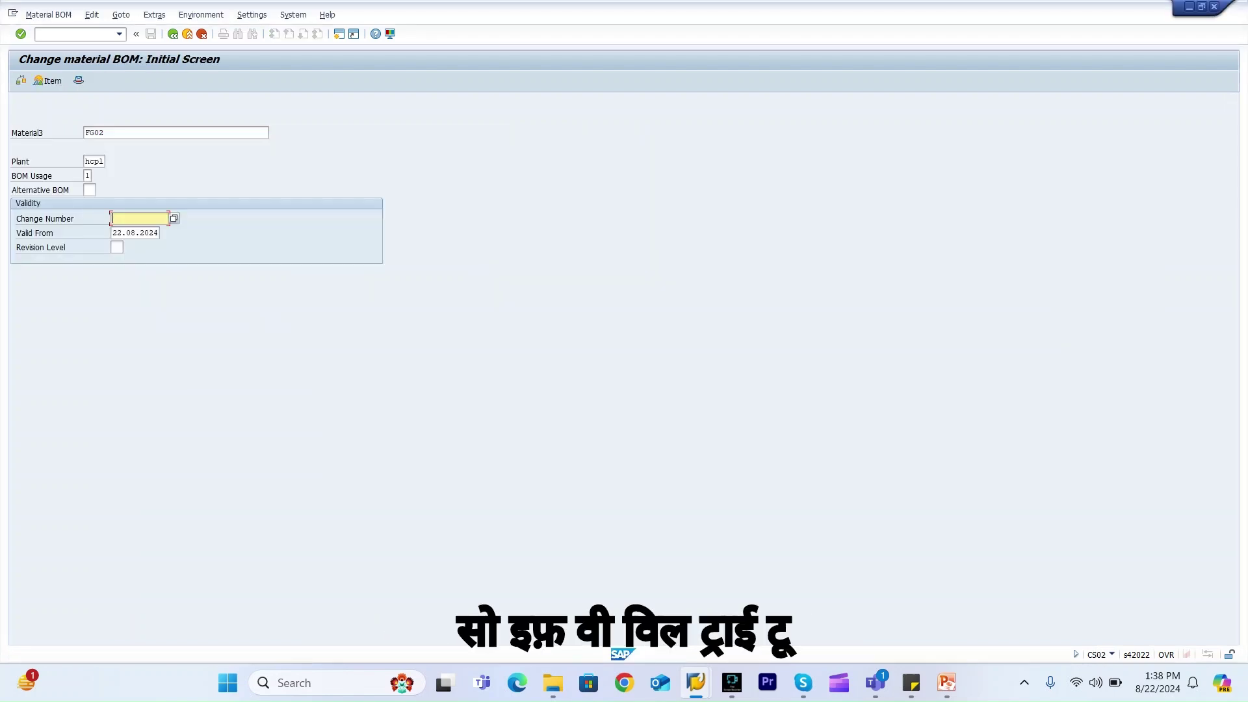
{"action": "key", "text": "ctrl+v"}
{"action": "key", "text": "Return"}
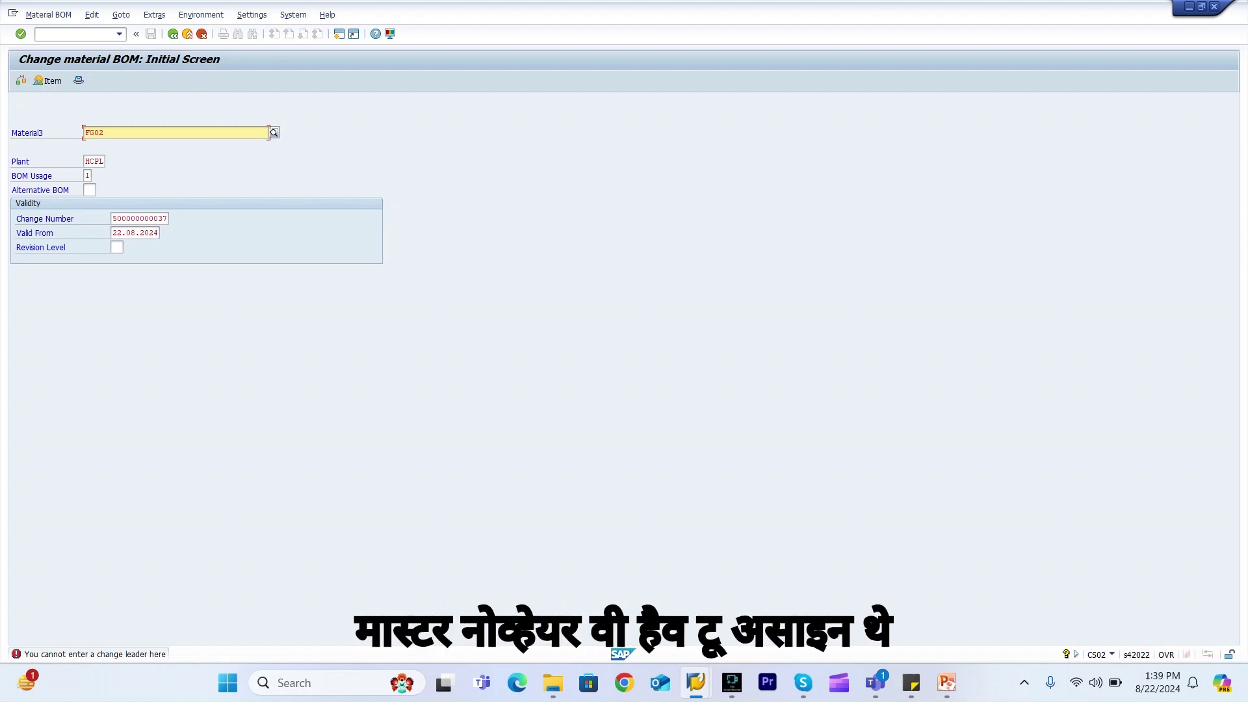
{"action": "key", "text": "alt+Tab"}
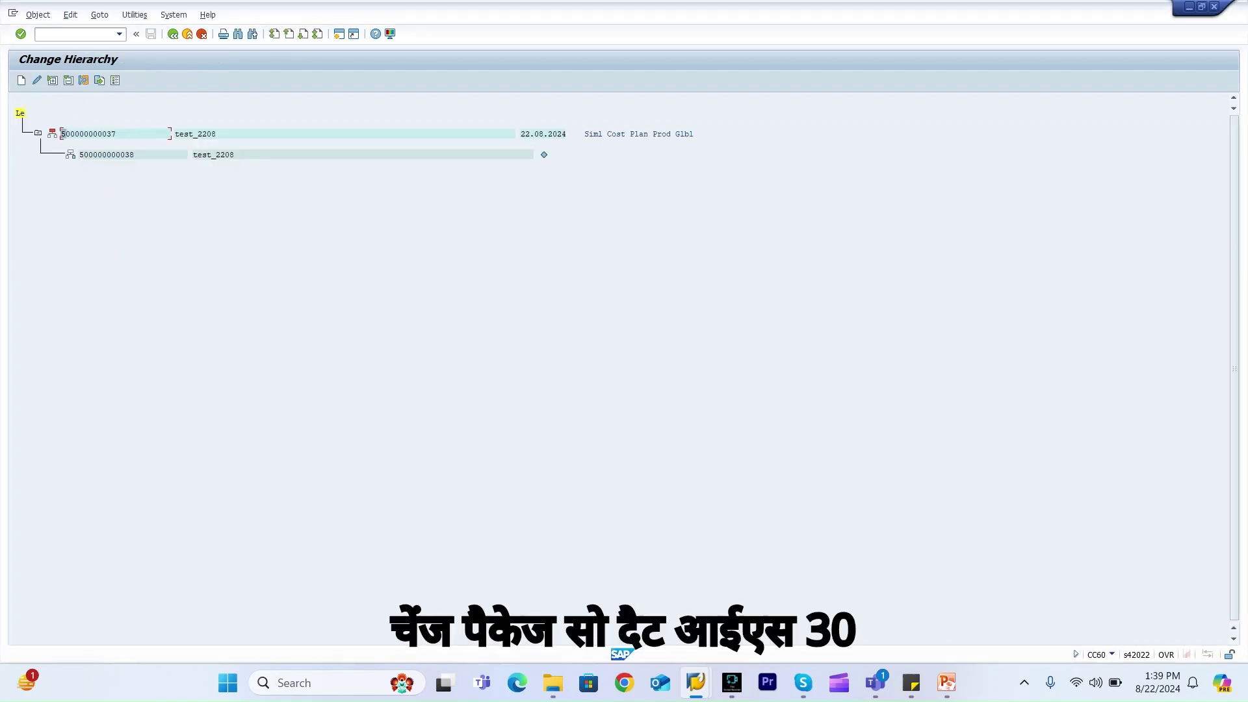
{"action": "key", "text": "alt+Tab"}
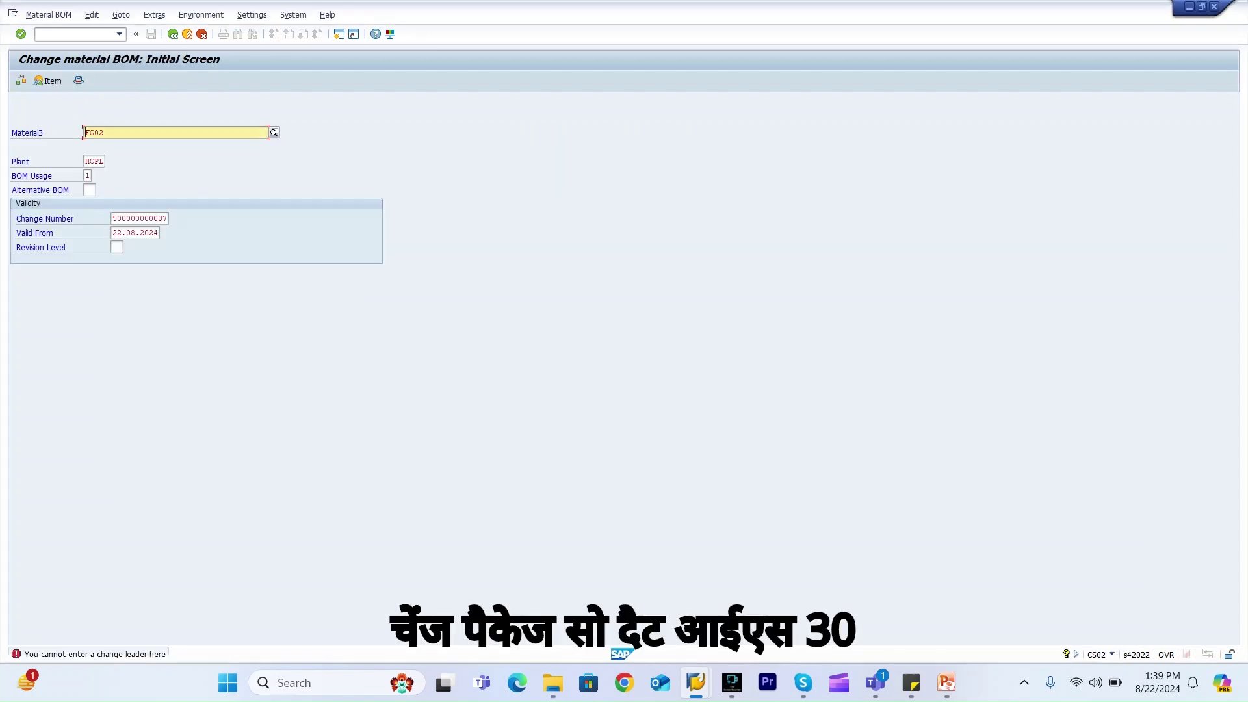
{"action": "left_click", "coordinate": [139, 218]}
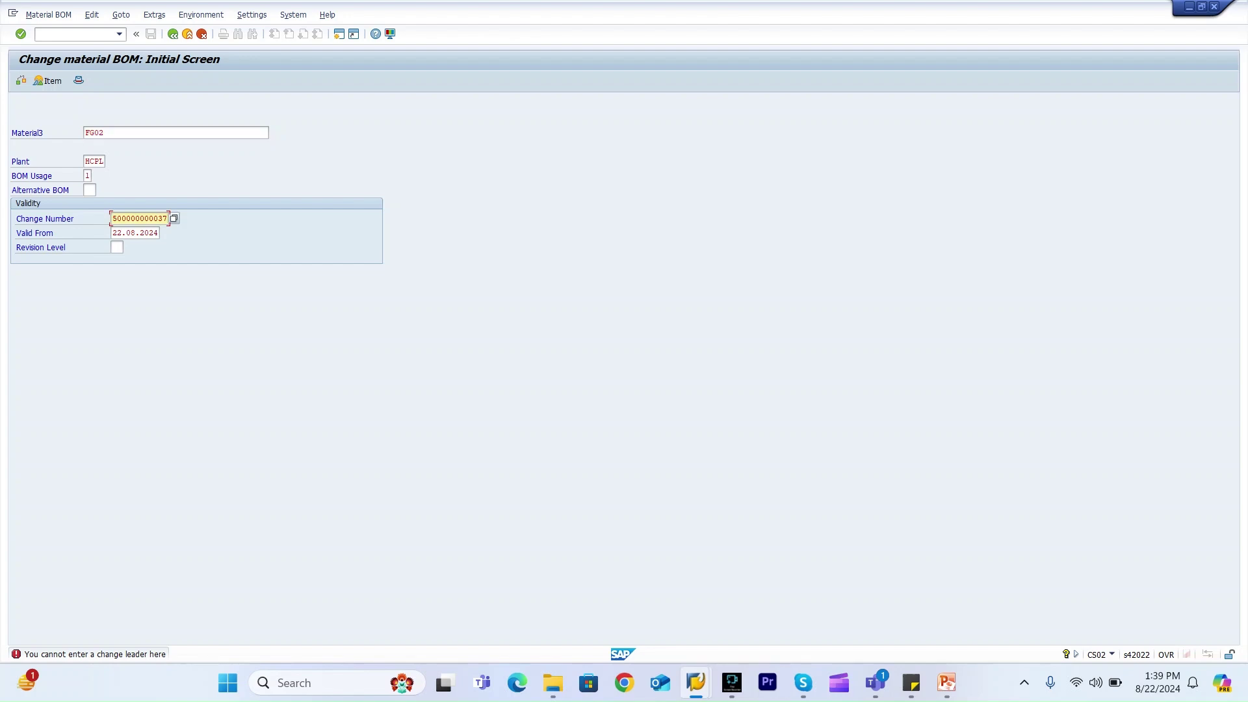
{"action": "key", "text": "BackSpace"}
{"action": "type", "text": "8"}
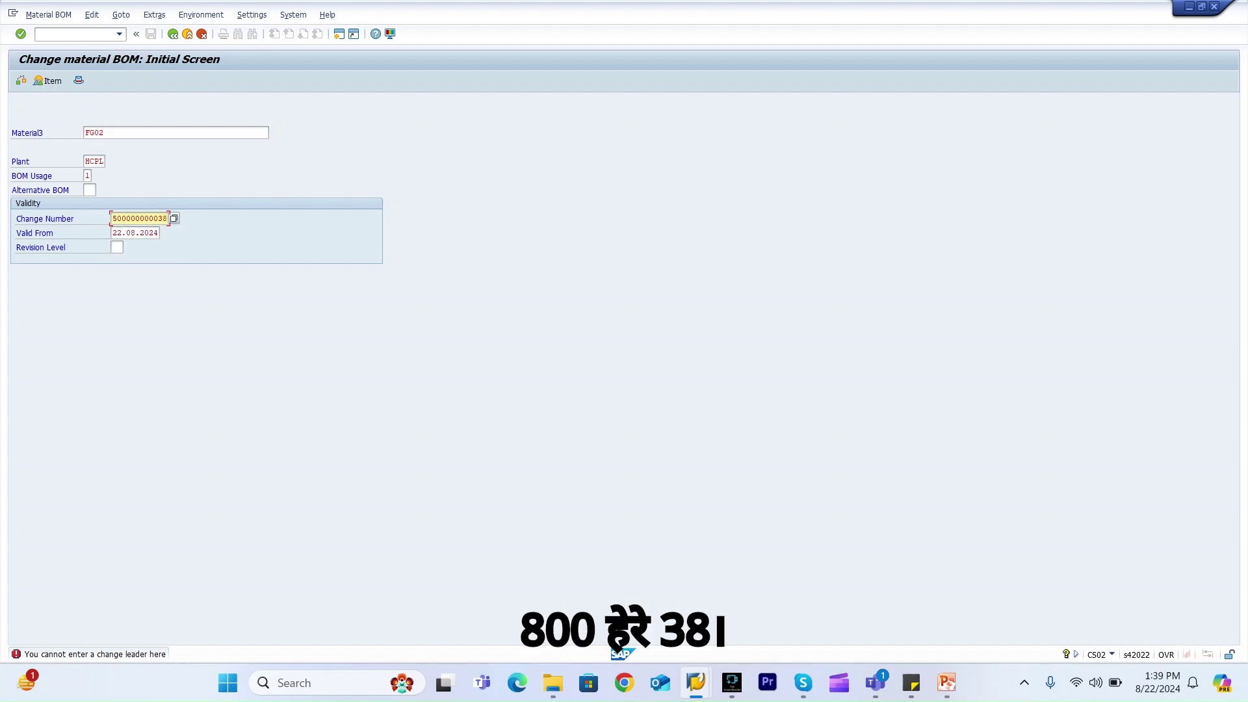
{"action": "key", "text": "Return"}
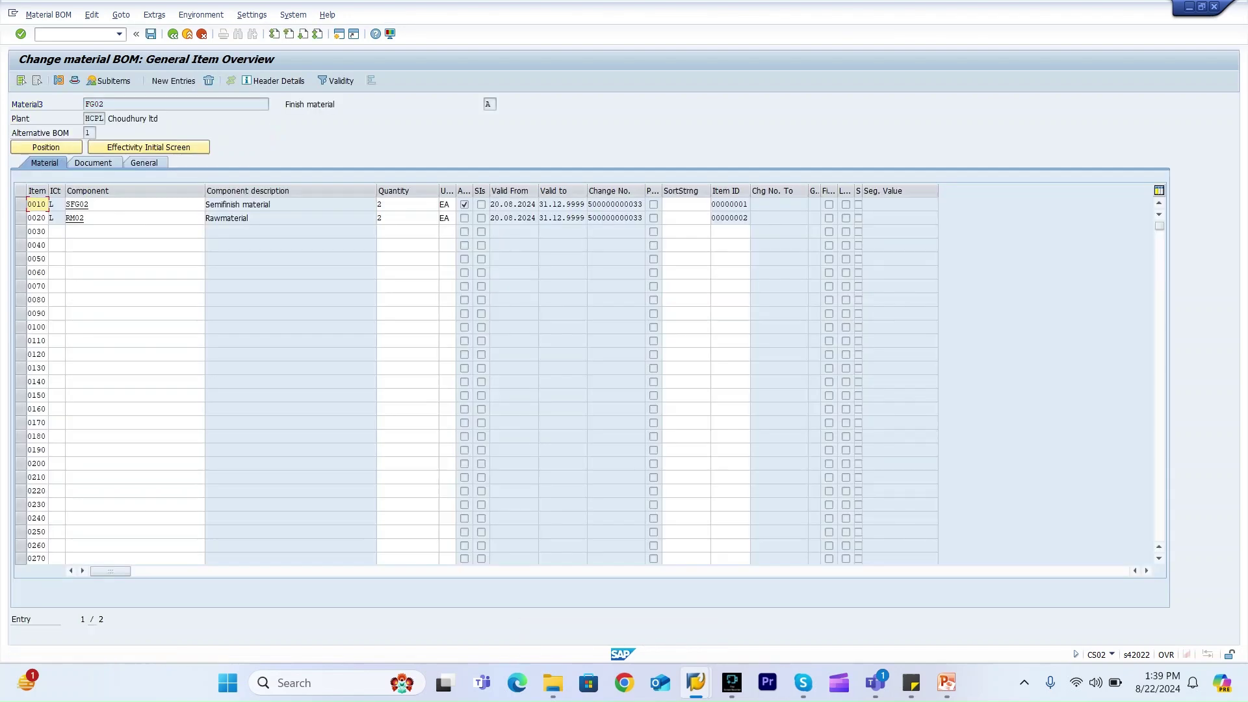
Change item 0010 (SFG02) quantity in FG02's BOM from 2 to 3 and save
{"action": "left_click", "coordinate": [407, 204]}
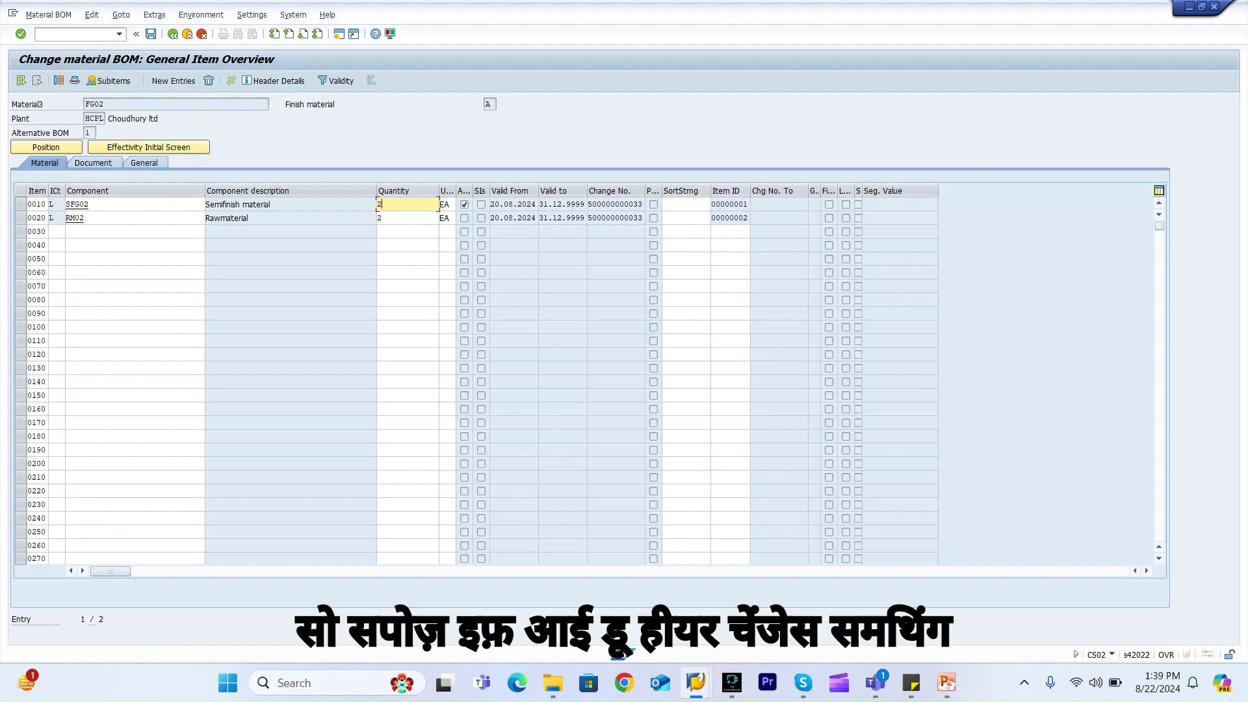
{"action": "type", "text": "3"}
{"action": "key", "text": "Return"}
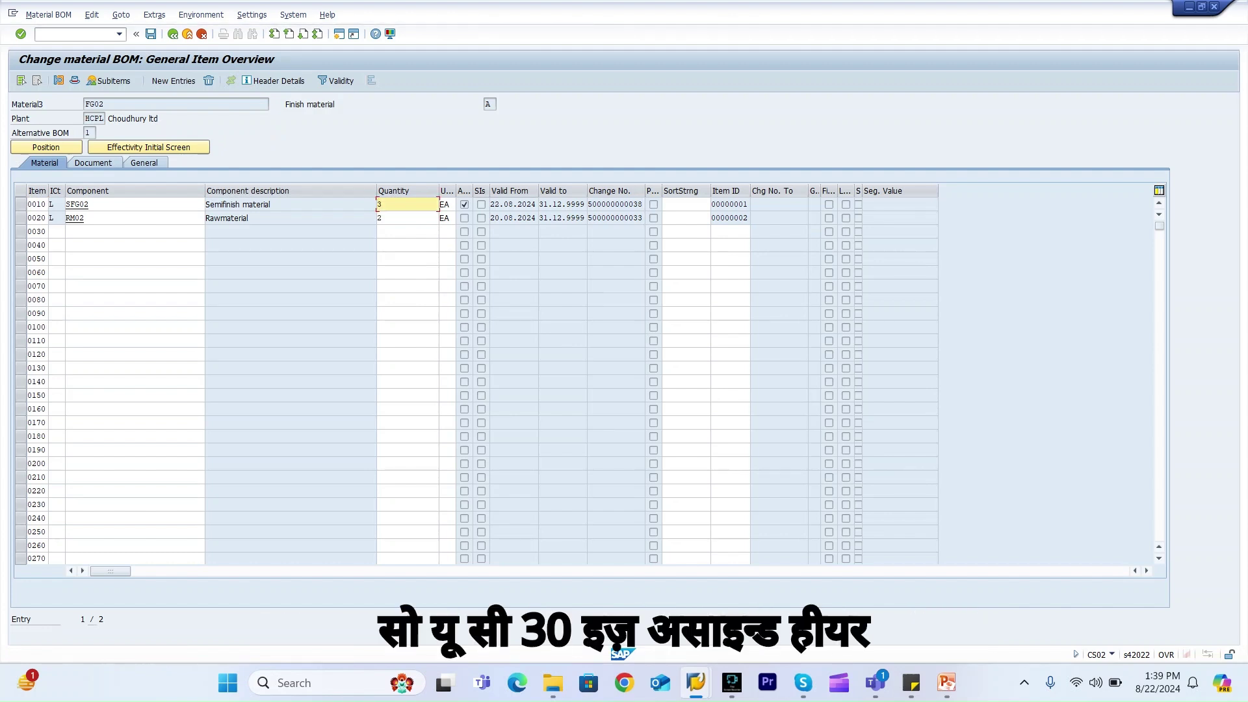
{"action": "key", "text": "ctrl+s"}
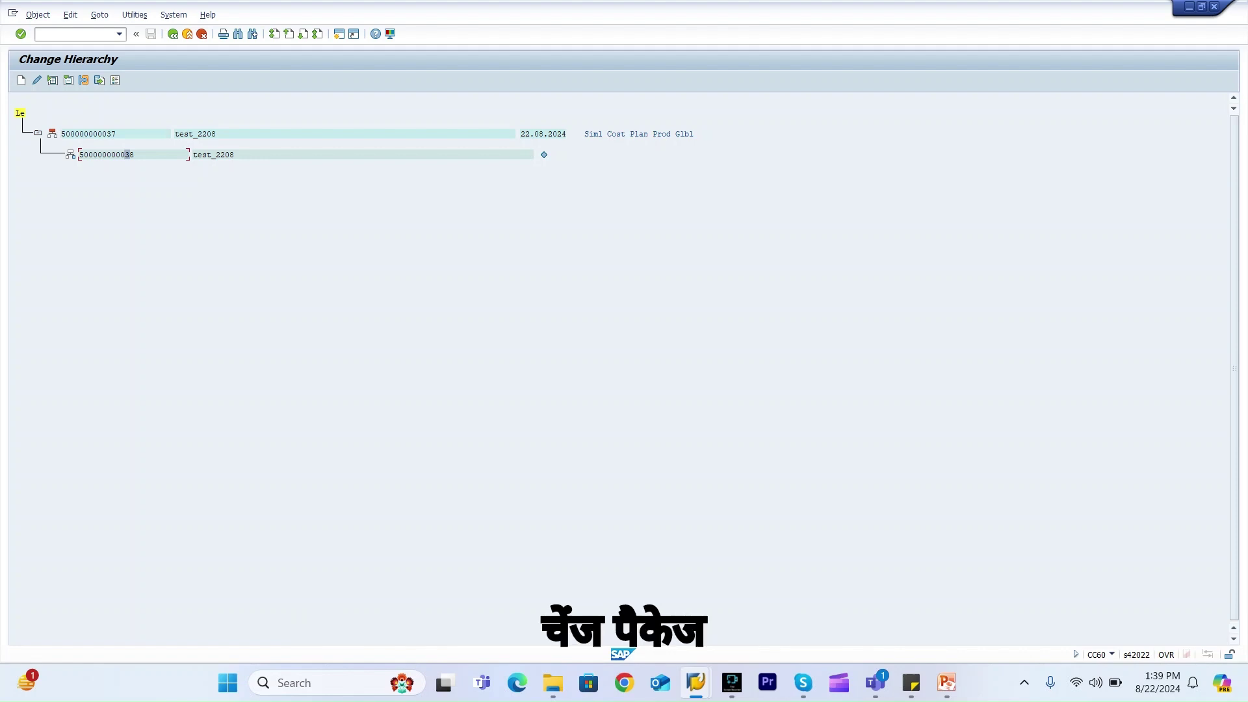
{"action": "left_click", "coordinate": [37, 81]}
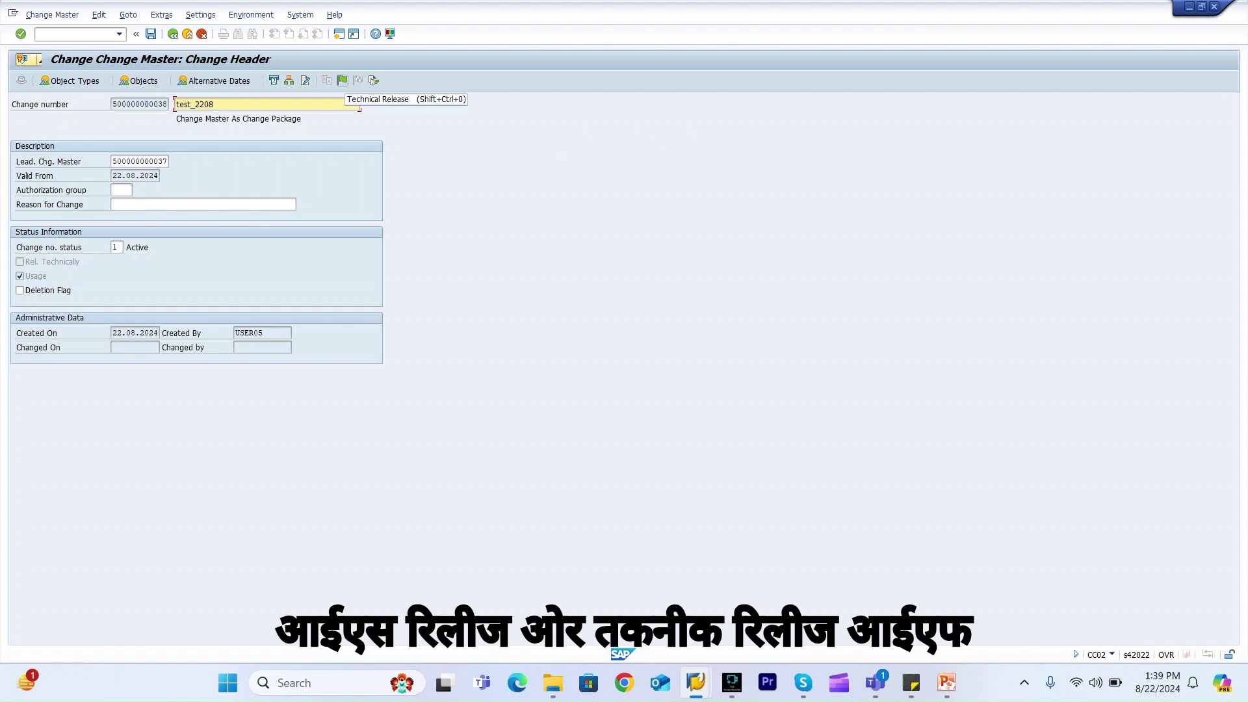
{"action": "left_click", "coordinate": [343, 80]}
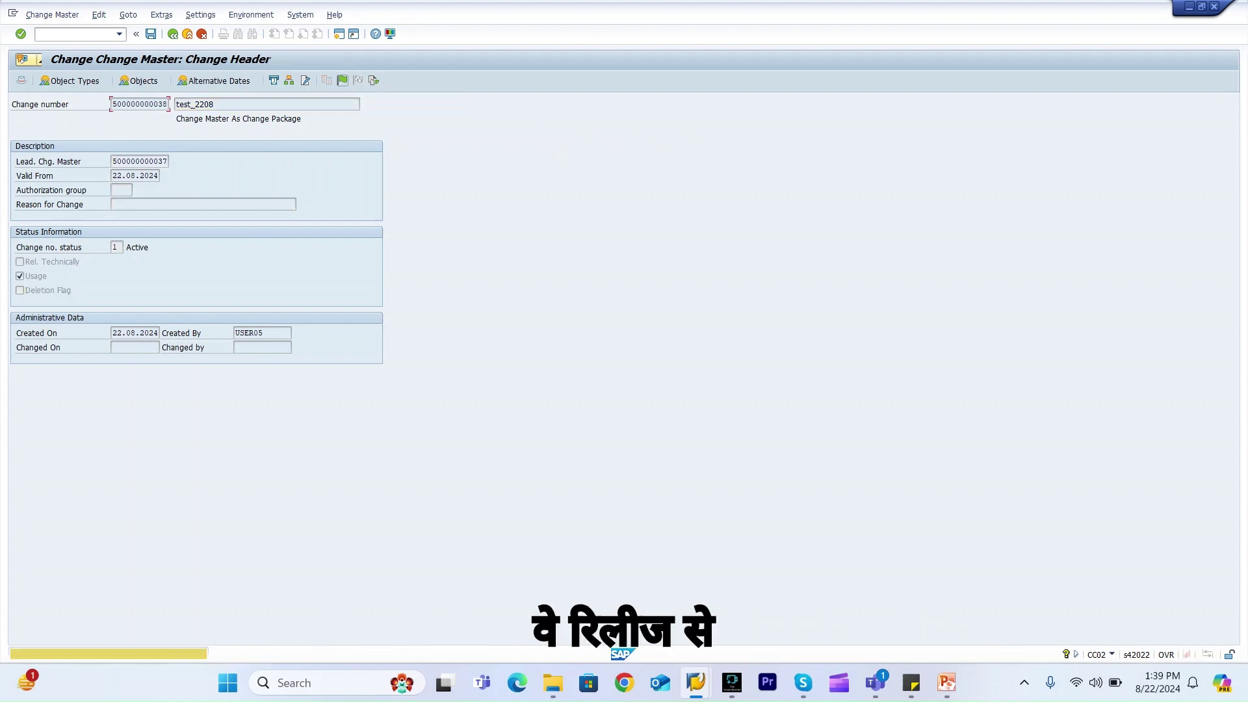
{"action": "key", "text": "Return"}
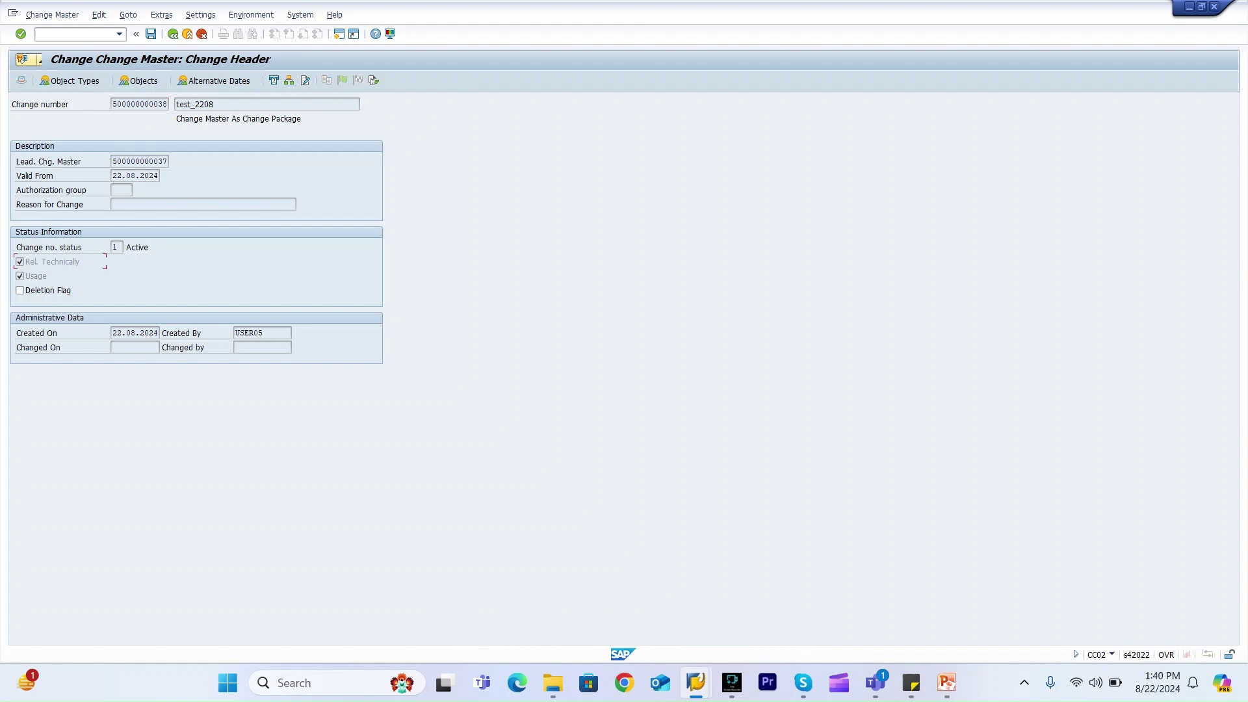
{"action": "left_click", "coordinate": [52, 262]}
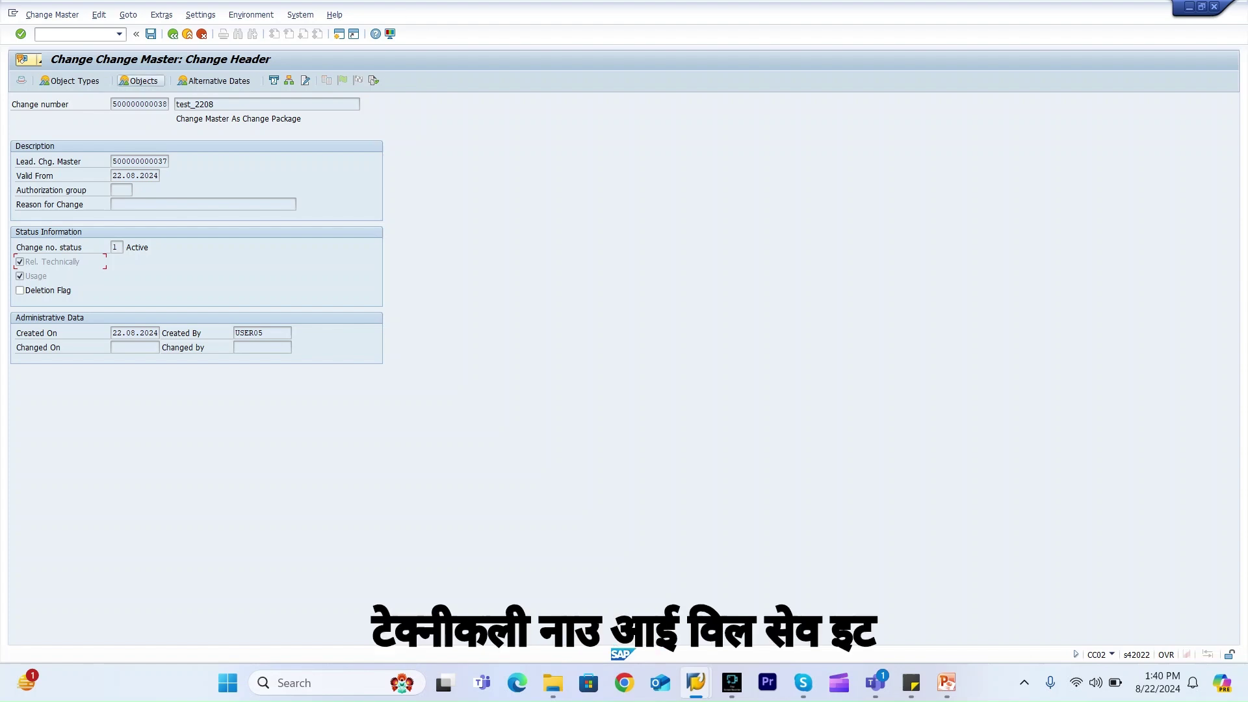
{"action": "left_click", "coordinate": [150, 34]}
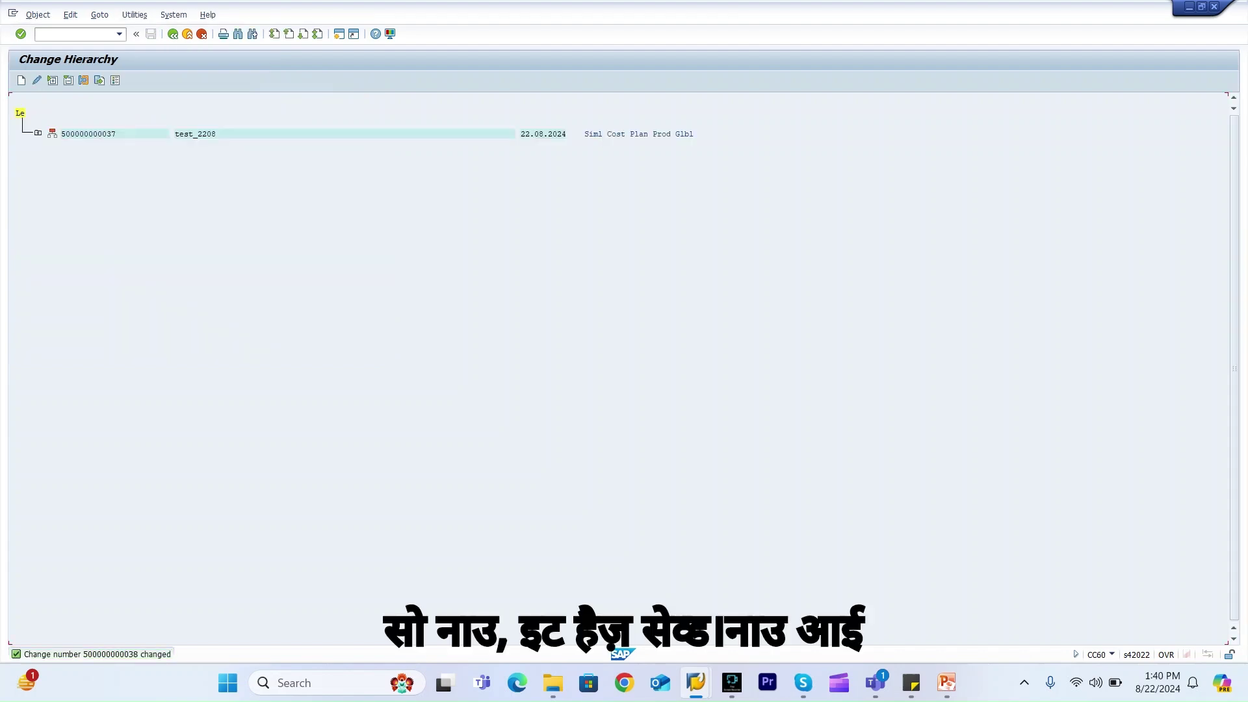
{"action": "left_click", "coordinate": [38, 133]}
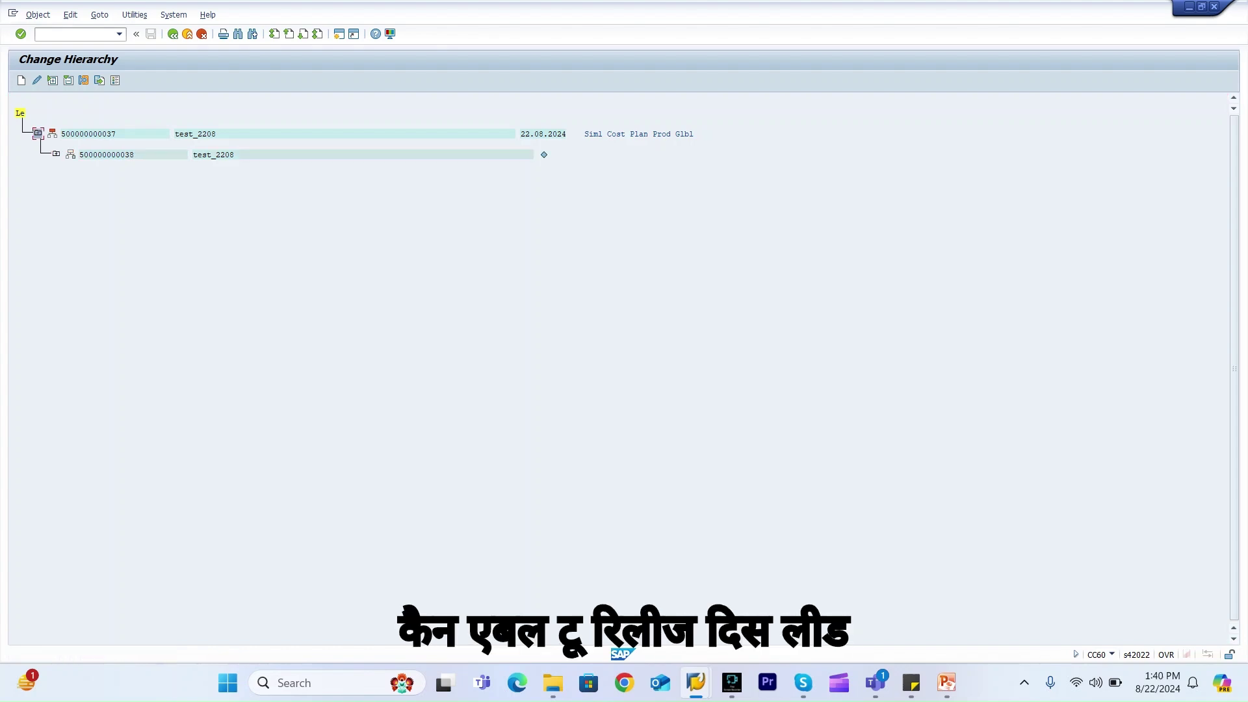
{"action": "left_click", "coordinate": [85, 134]}
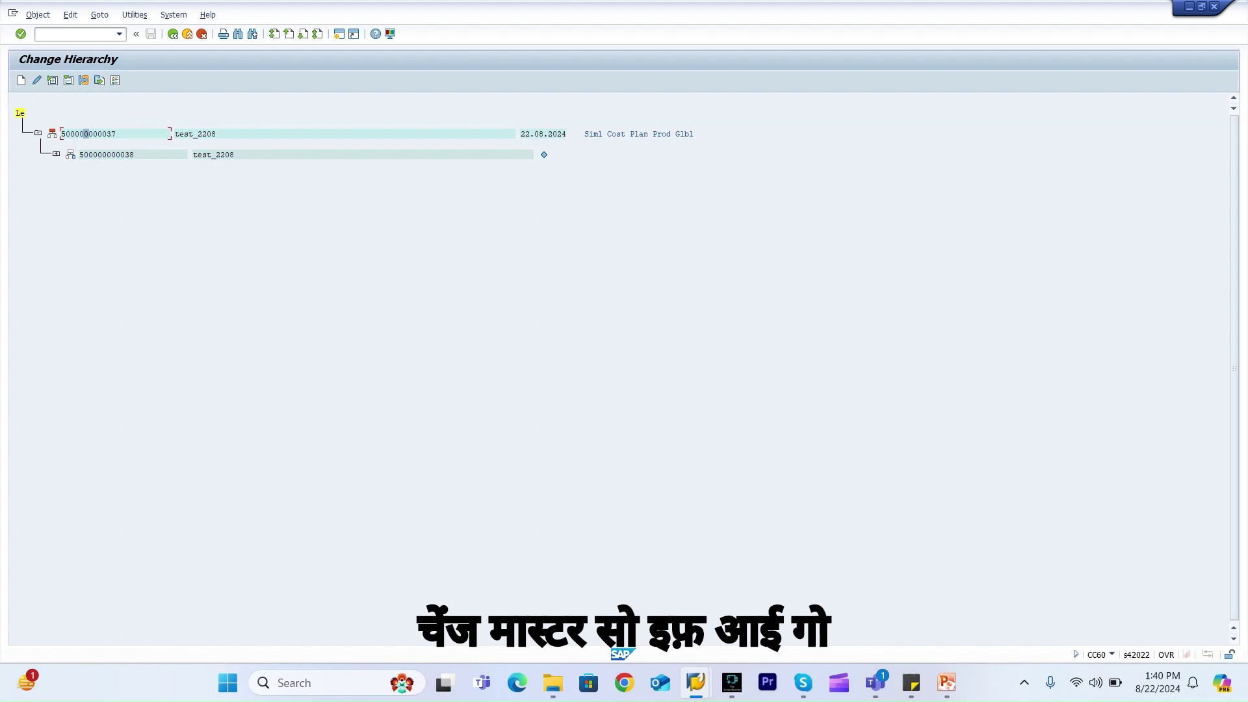
{"action": "left_click", "coordinate": [36, 80]}
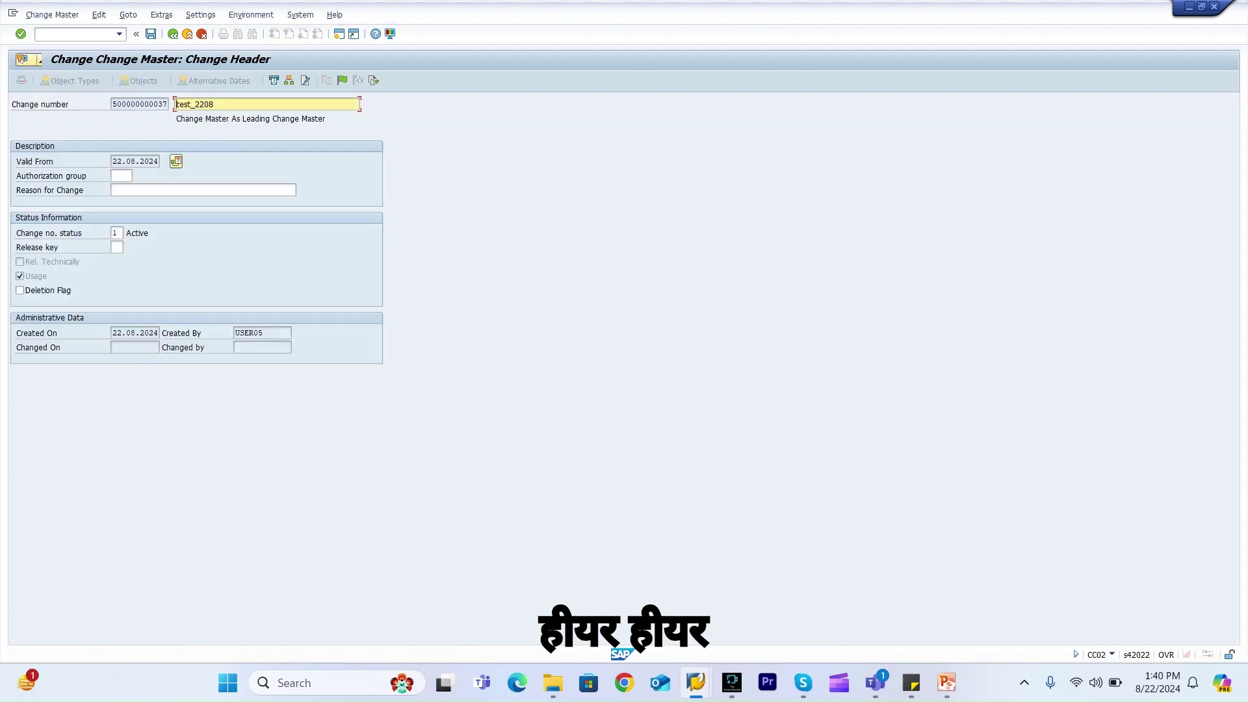
{"action": "left_click", "coordinate": [343, 80]}
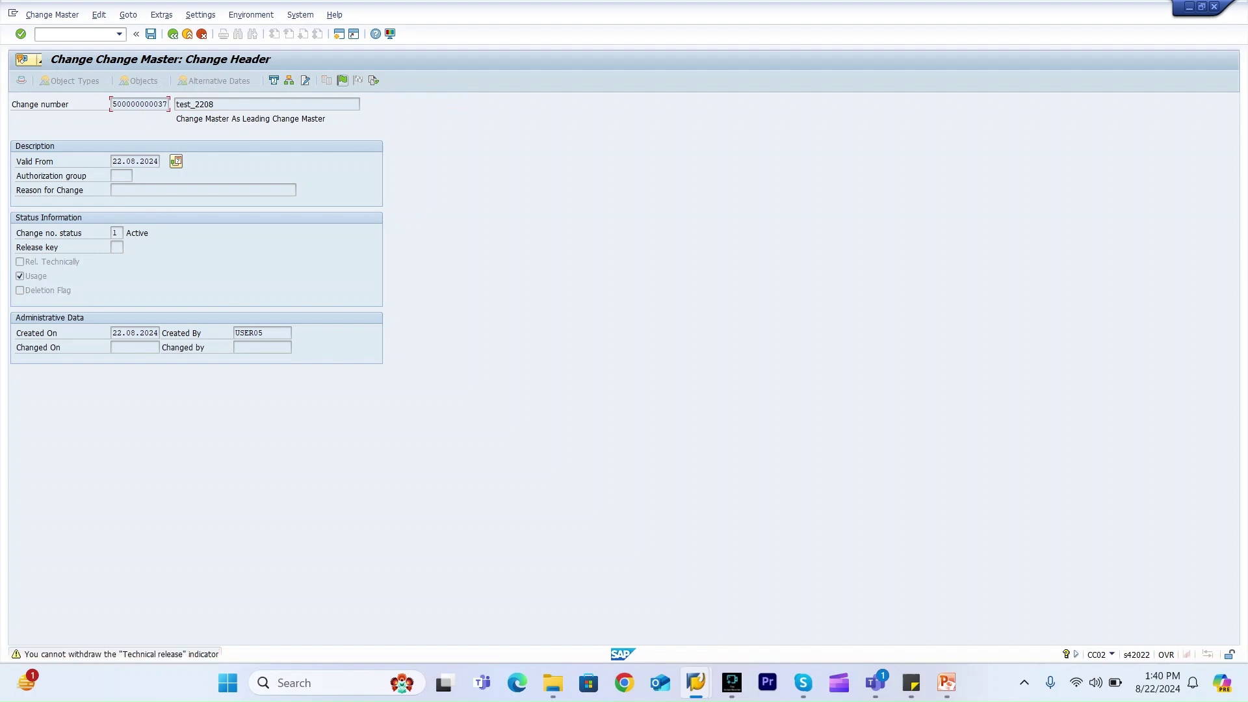
{"action": "key", "text": "Return"}
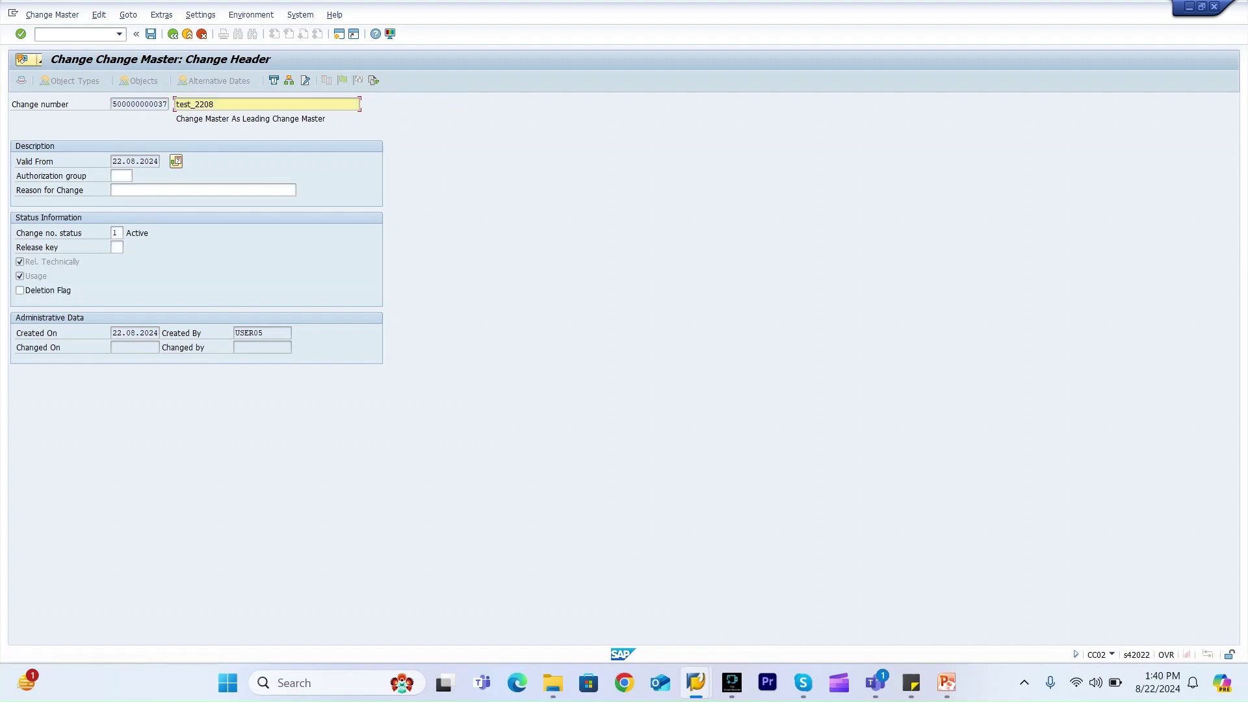
{"action": "left_click", "coordinate": [52, 262]}
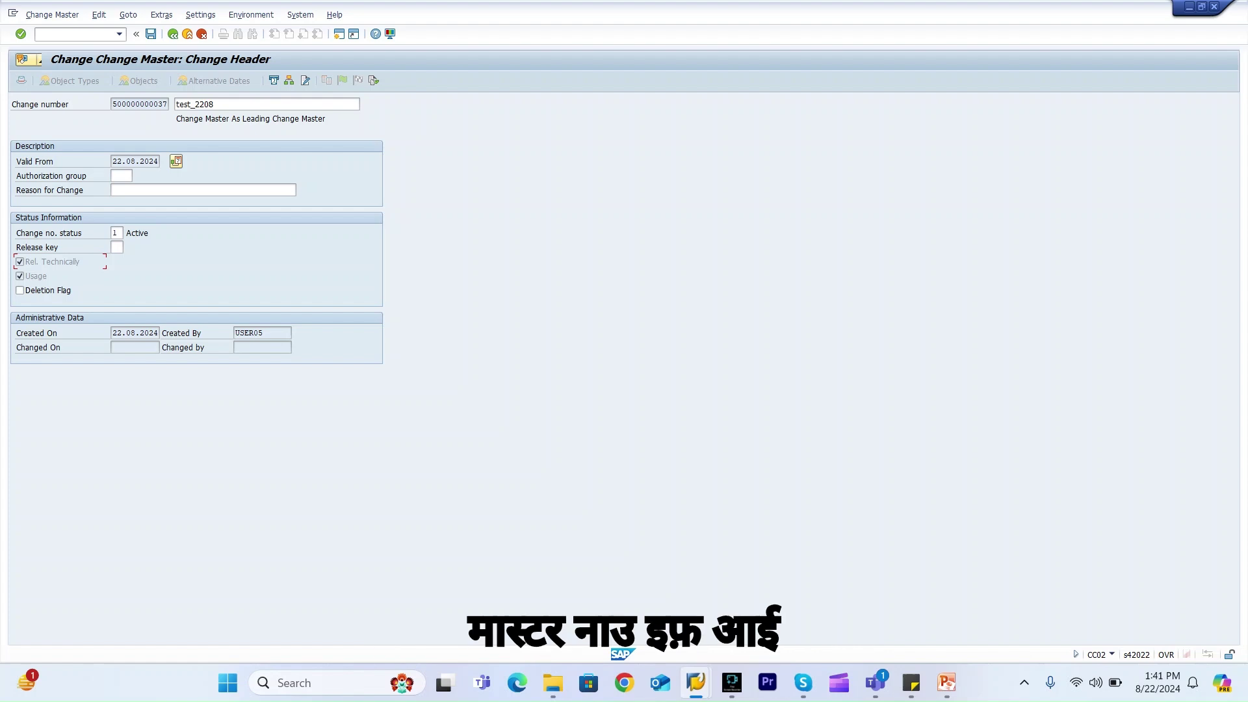
{"action": "key", "text": "ctrl+s"}
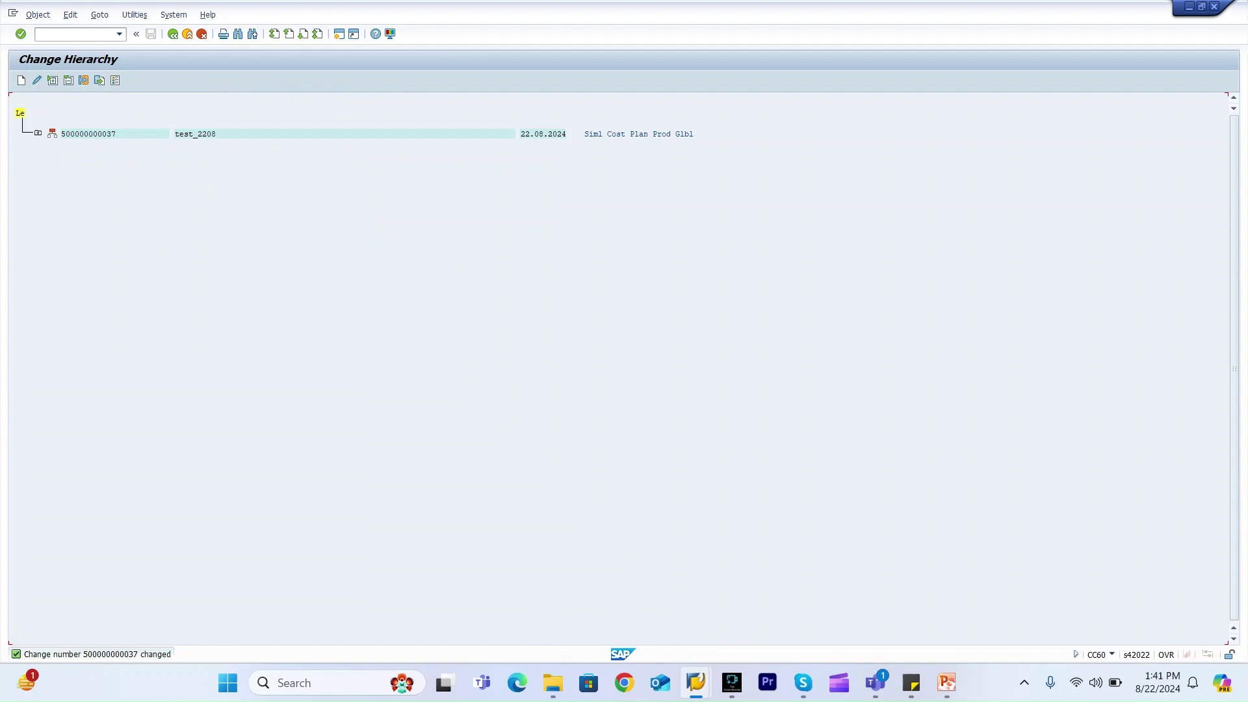
Rerun the change hierarchy, then start a new S4HANA session from SAP Logon after the hang
{"action": "key", "text": "F3"}
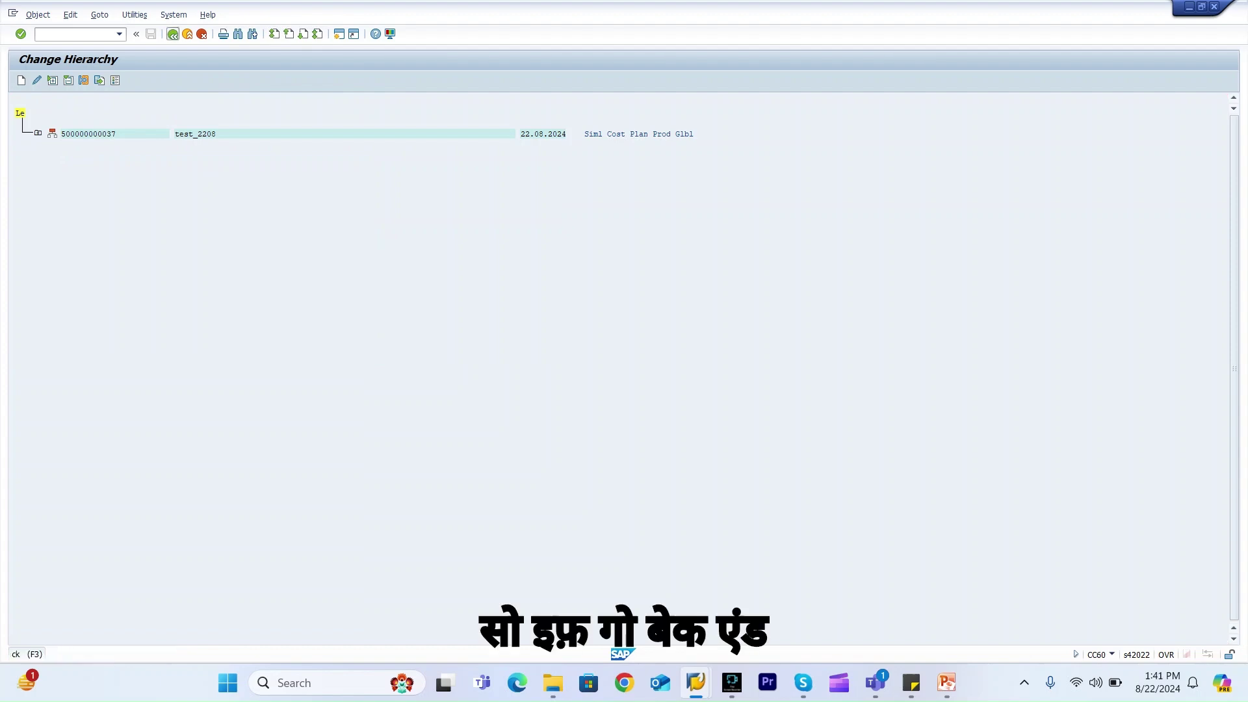
{"action": "key", "text": "F8"}
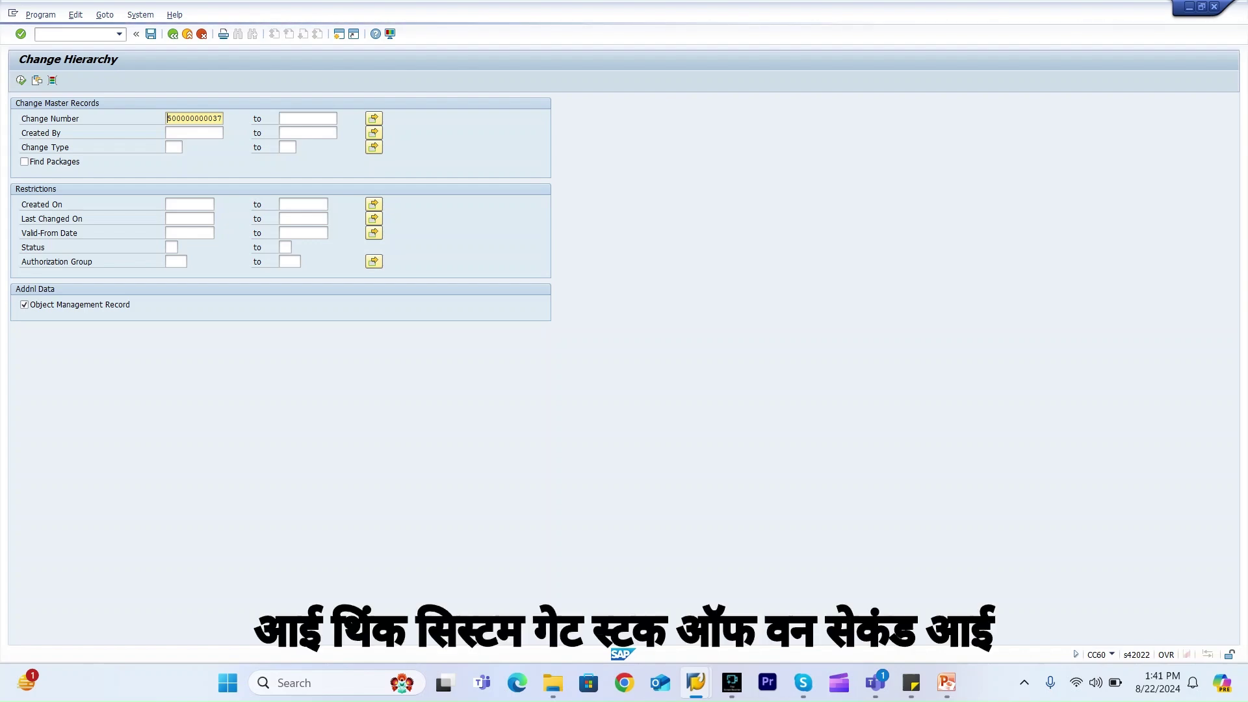
{"action": "mouse_move", "coordinate": [696, 682]}
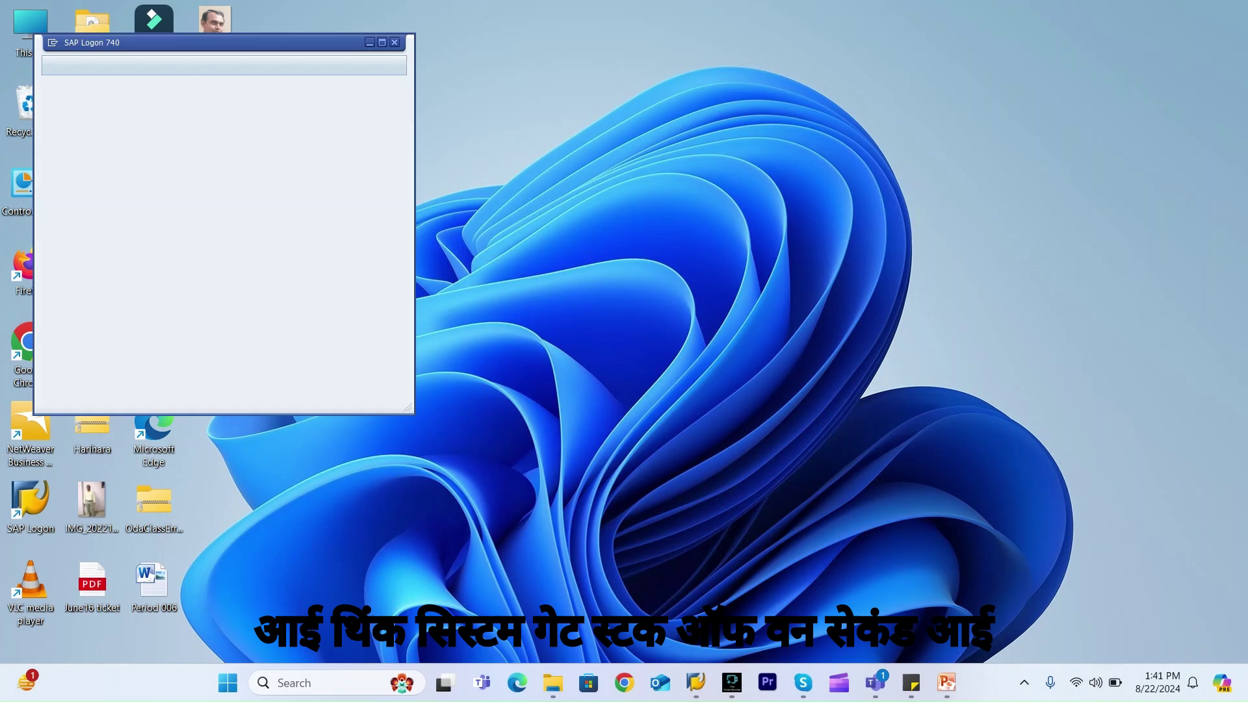
{"action": "left_click", "coordinate": [348, 588]}
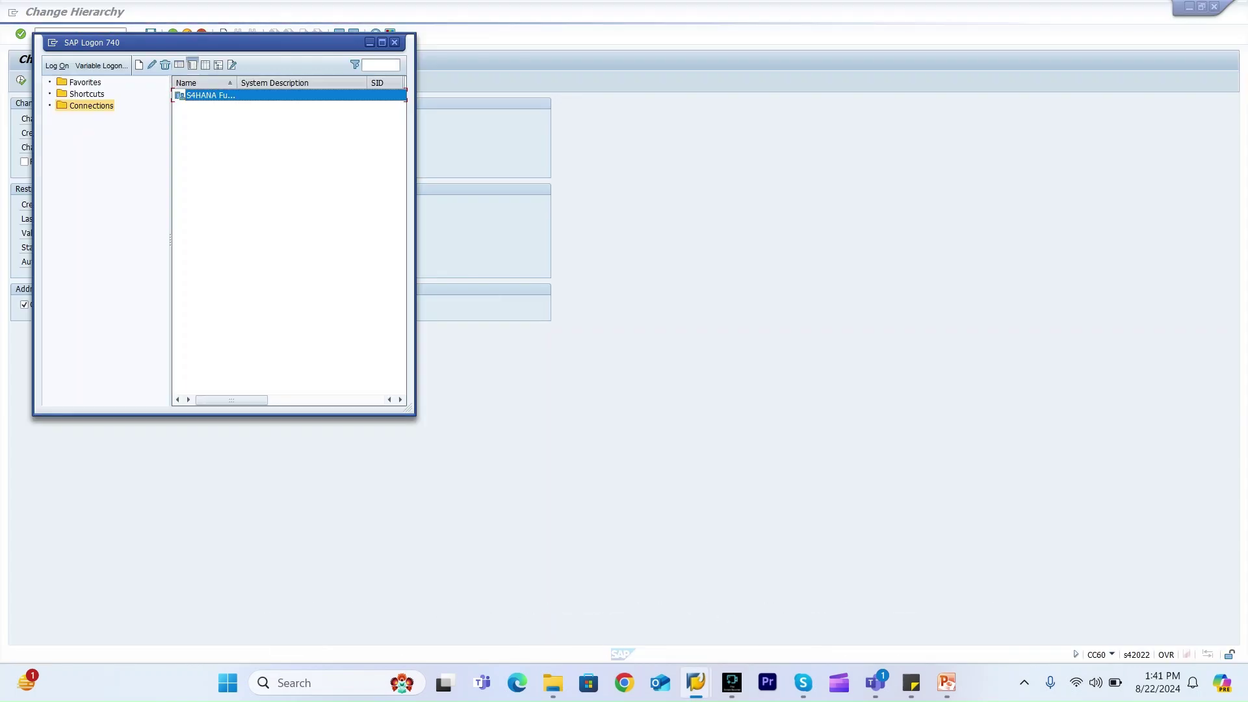
{"action": "key", "text": "Return"}
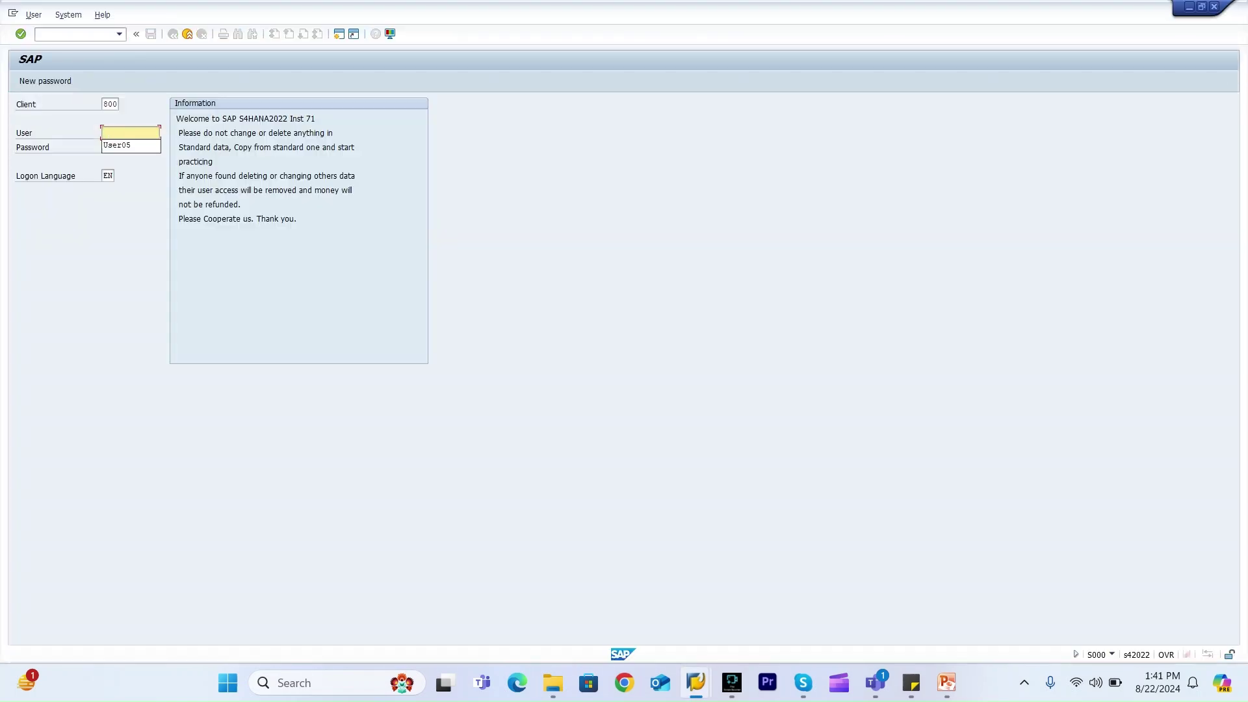
Log on with the user ID and password, continue with this logon, and dismiss session-closed messages
{"action": "type", "text": "User05"}
{"action": "key", "text": "Tab"}
{"action": "key", "text": "ctrl+v"}
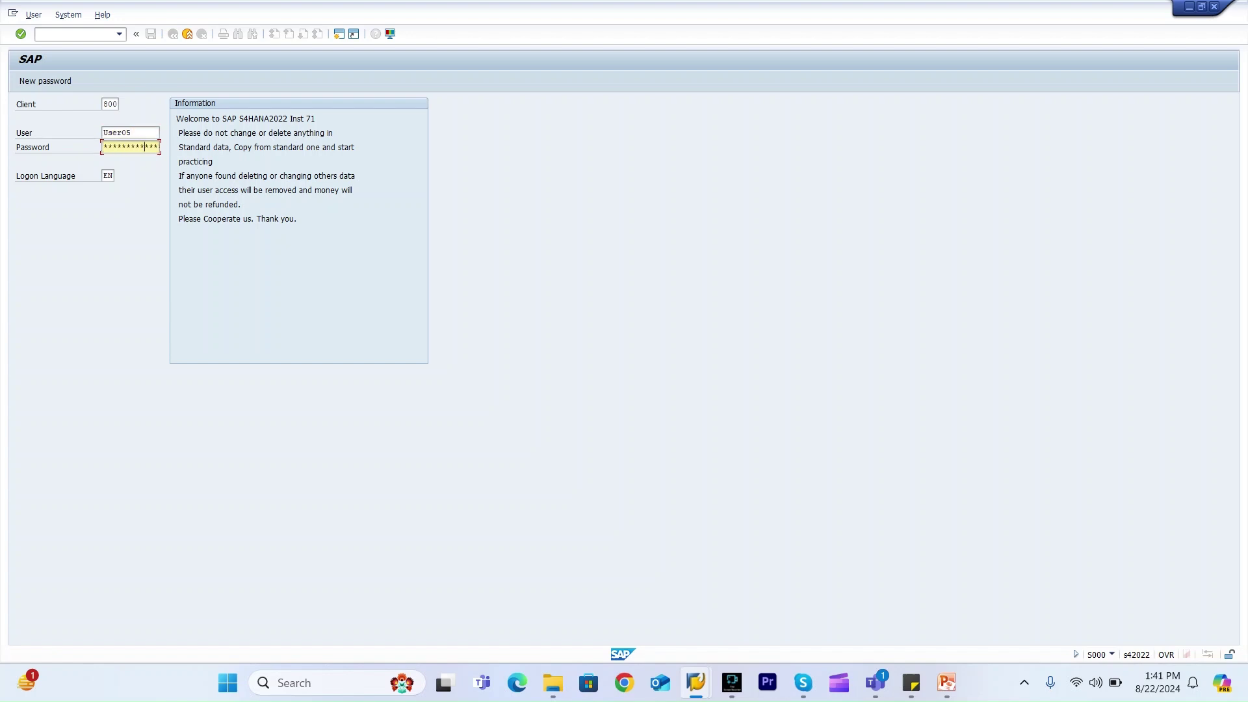
{"action": "key", "text": "Return"}
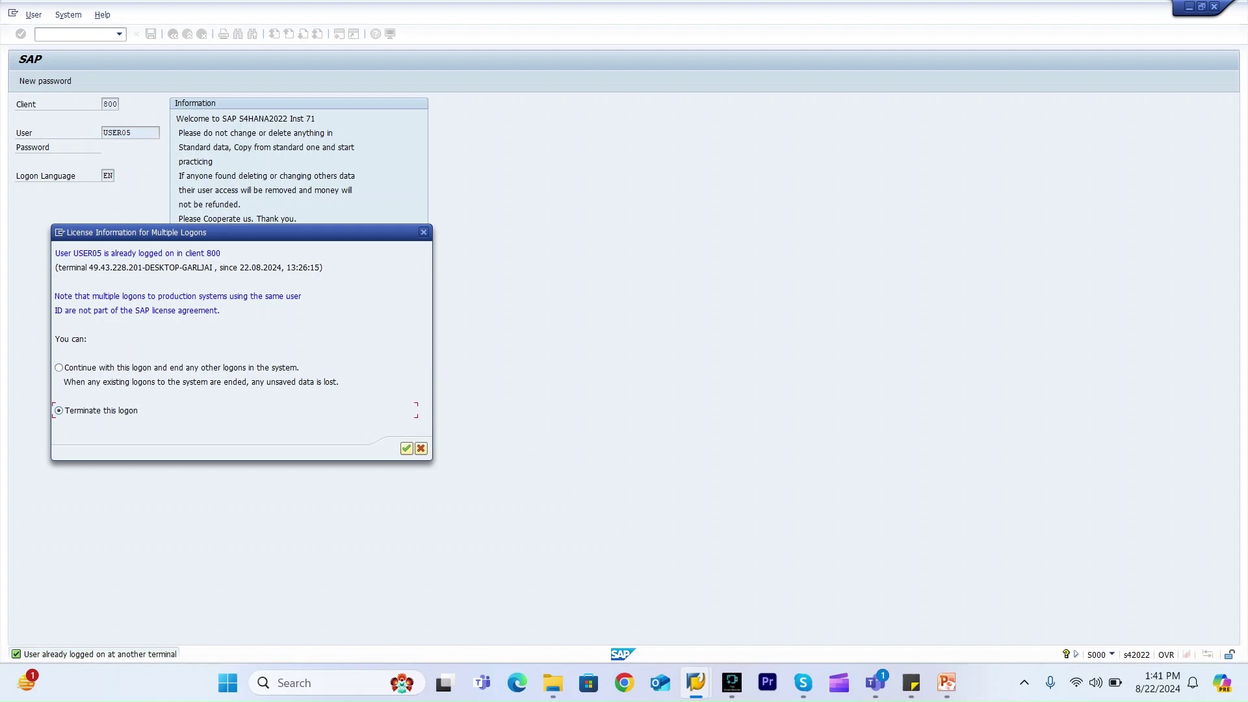
{"action": "key", "text": "Return"}
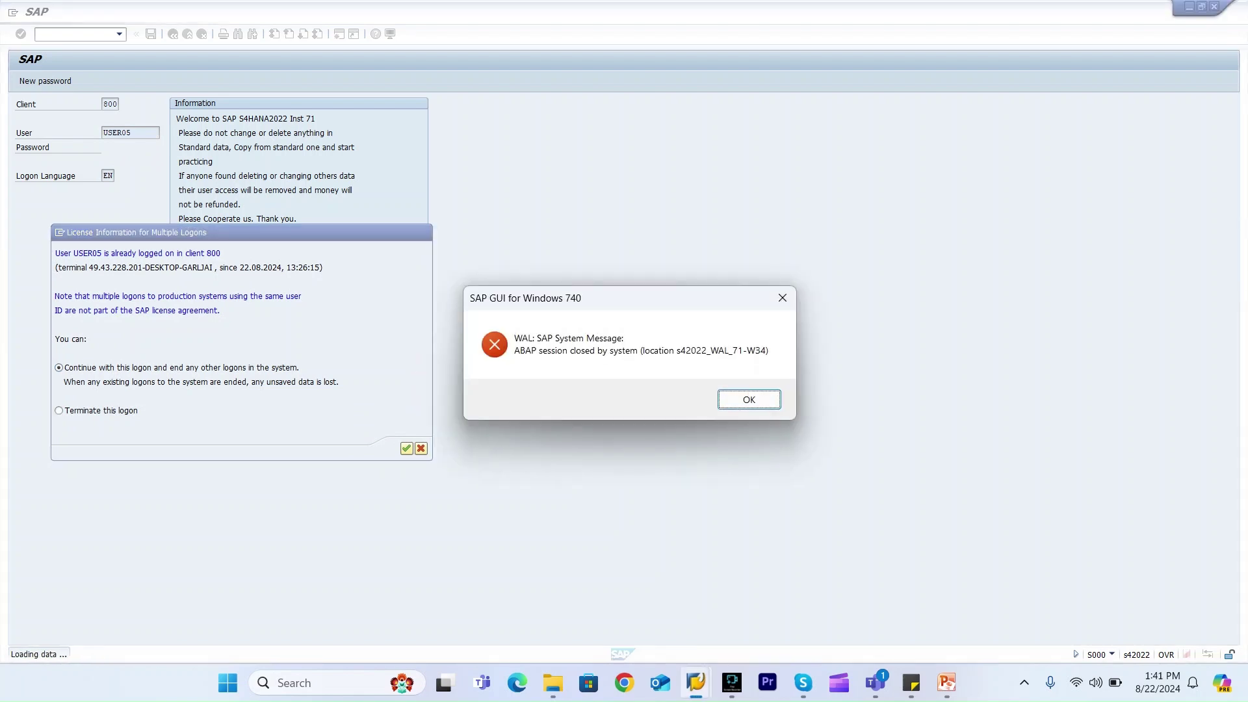
{"action": "key", "text": "Return"}
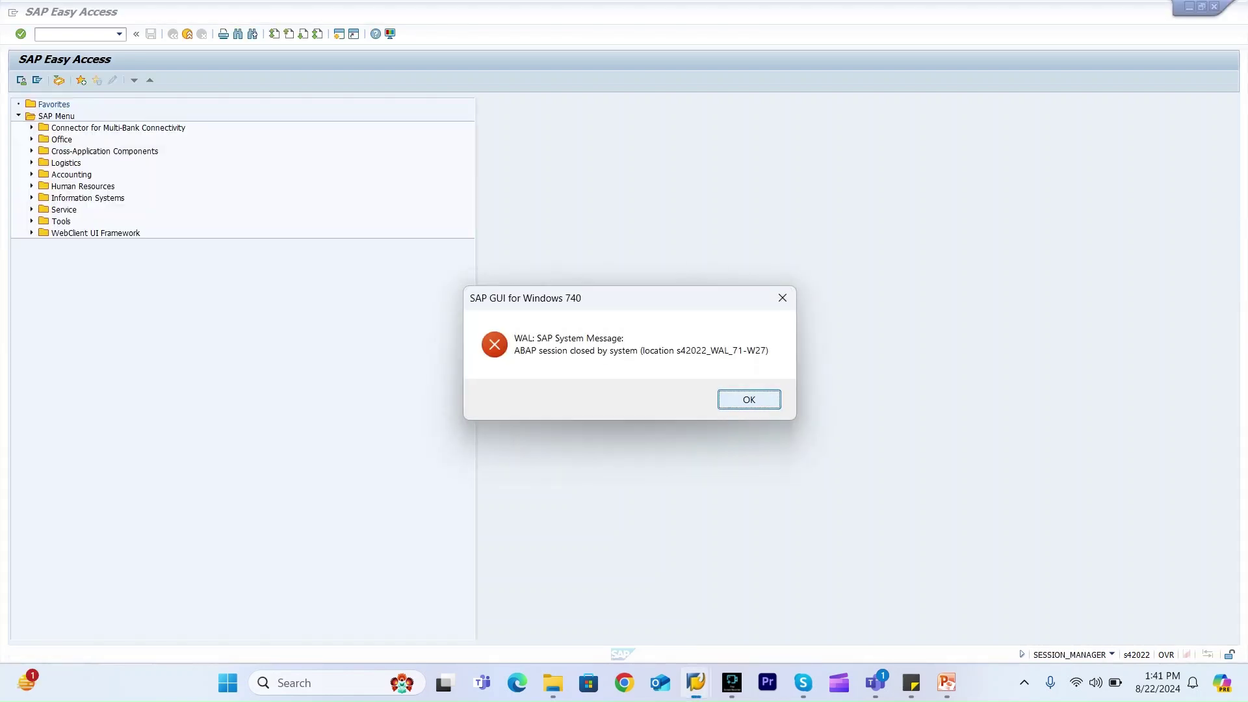
{"action": "key", "text": "Return"}
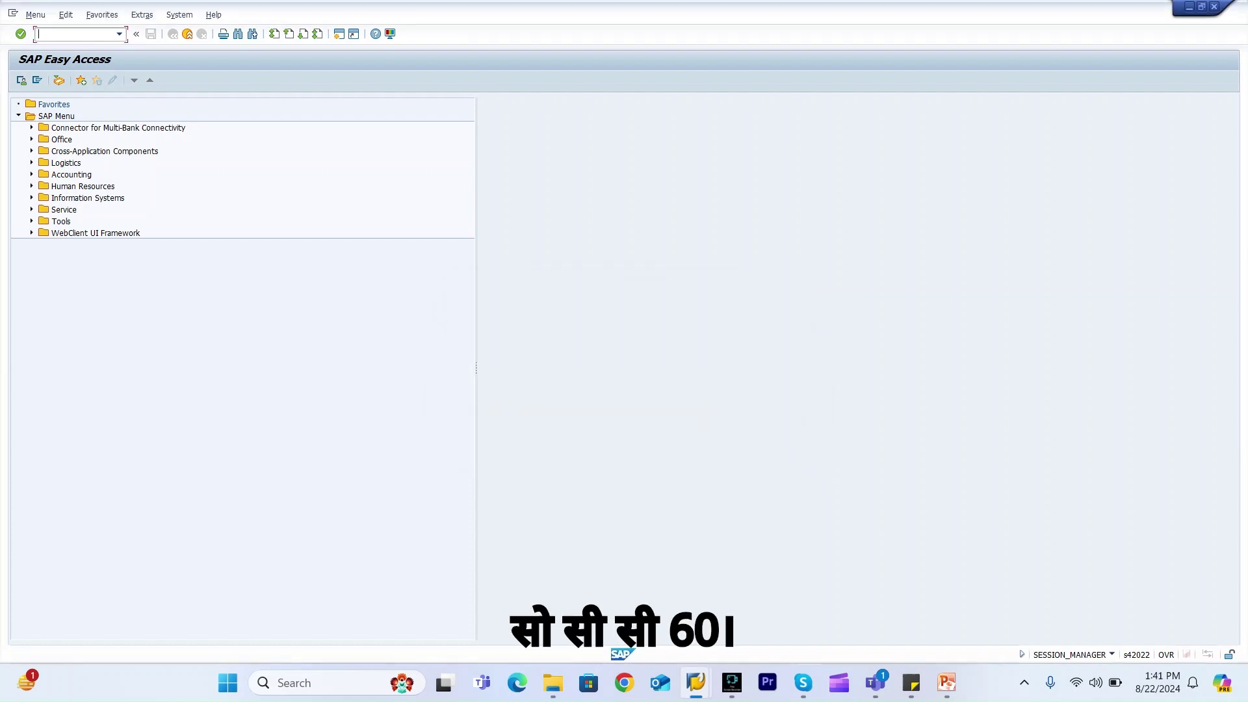
{"action": "type", "text": "cc60"}
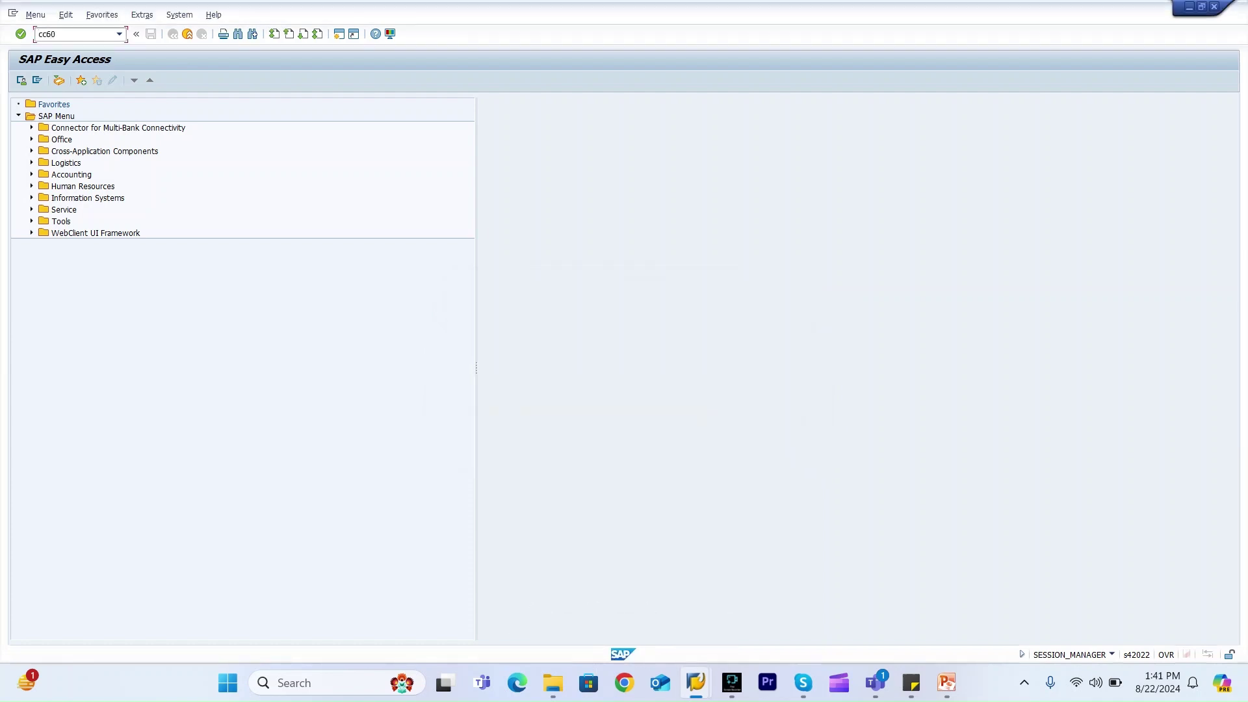
{"action": "key", "text": "Return"}
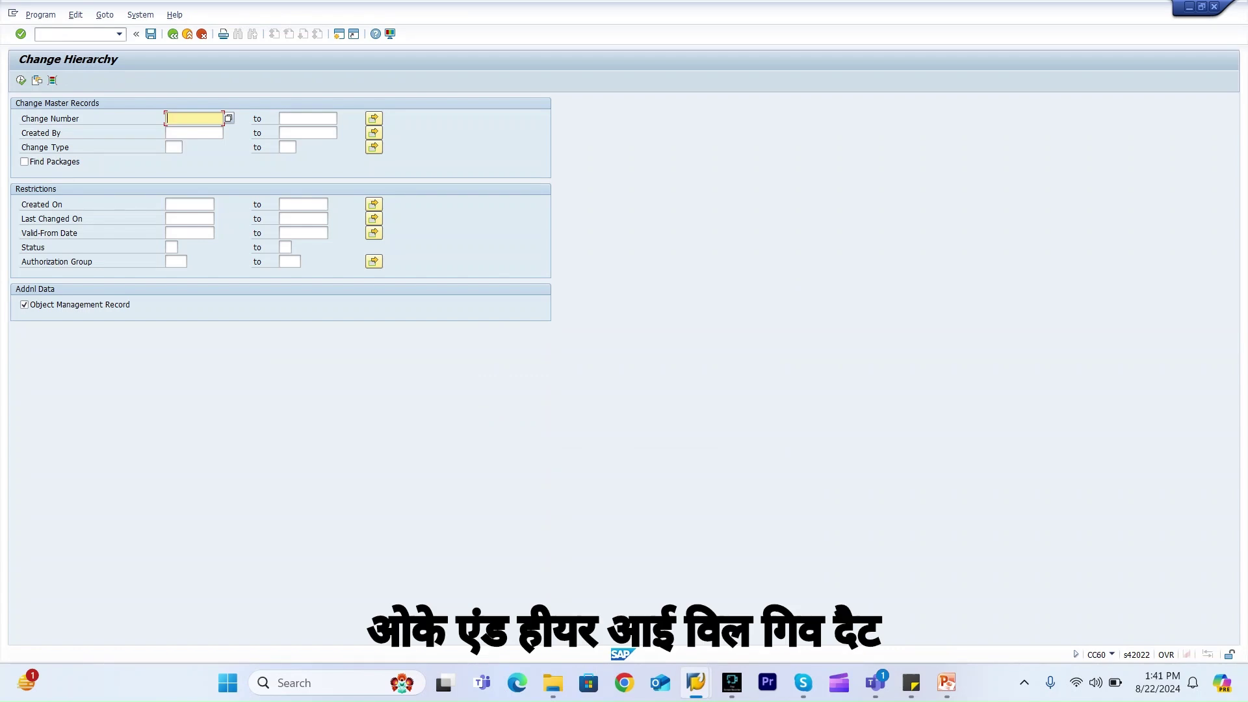
{"action": "key", "text": "BackSpace"}
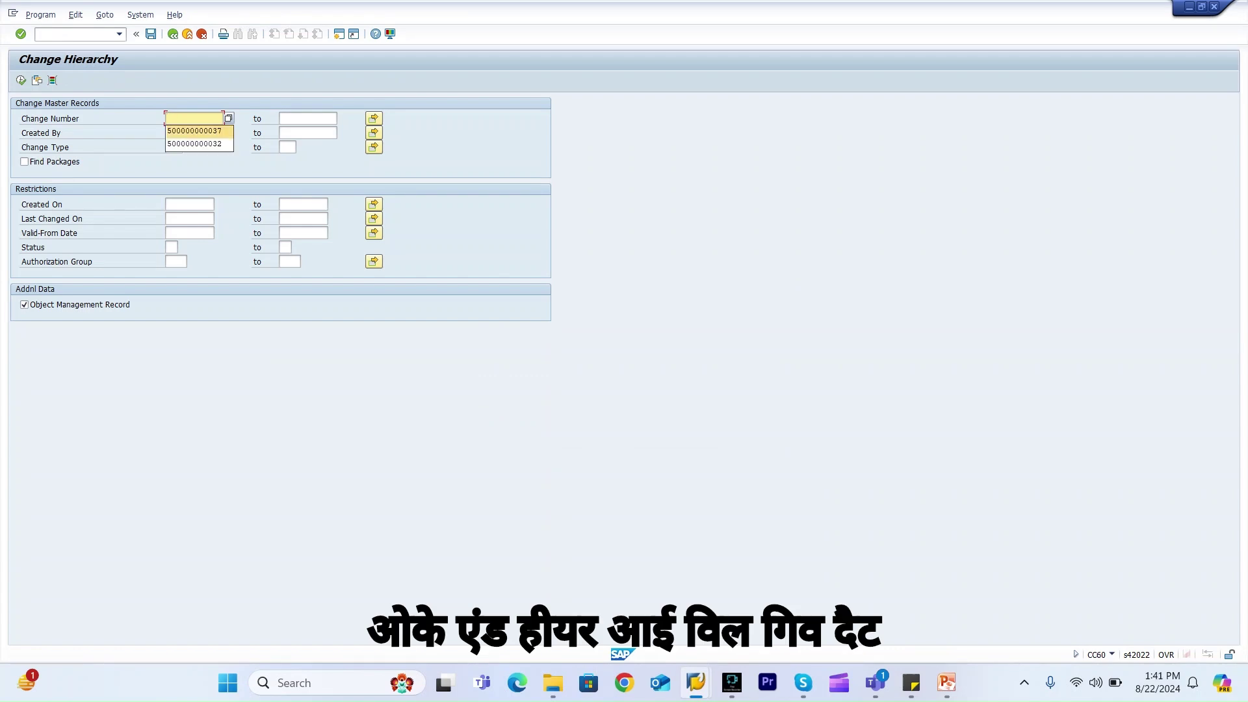
{"action": "key", "text": "Return"}
{"action": "left_click", "coordinate": [20, 80]}
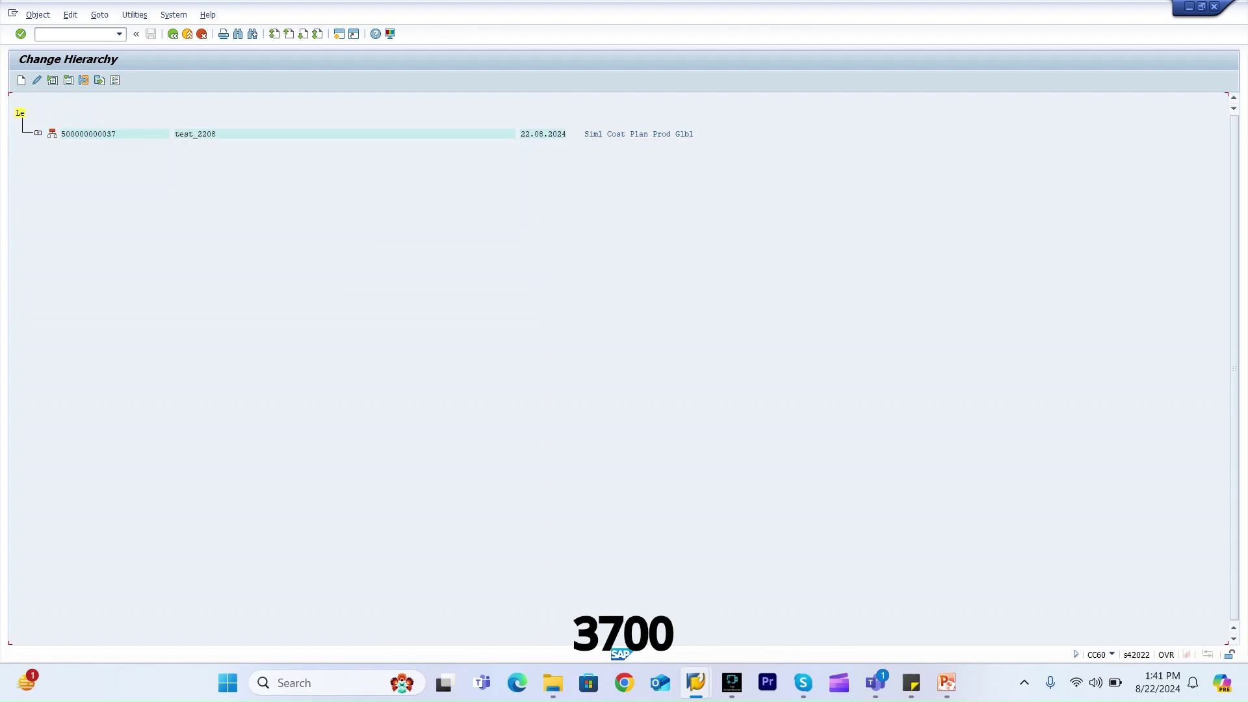
{"action": "left_click", "coordinate": [38, 132]}
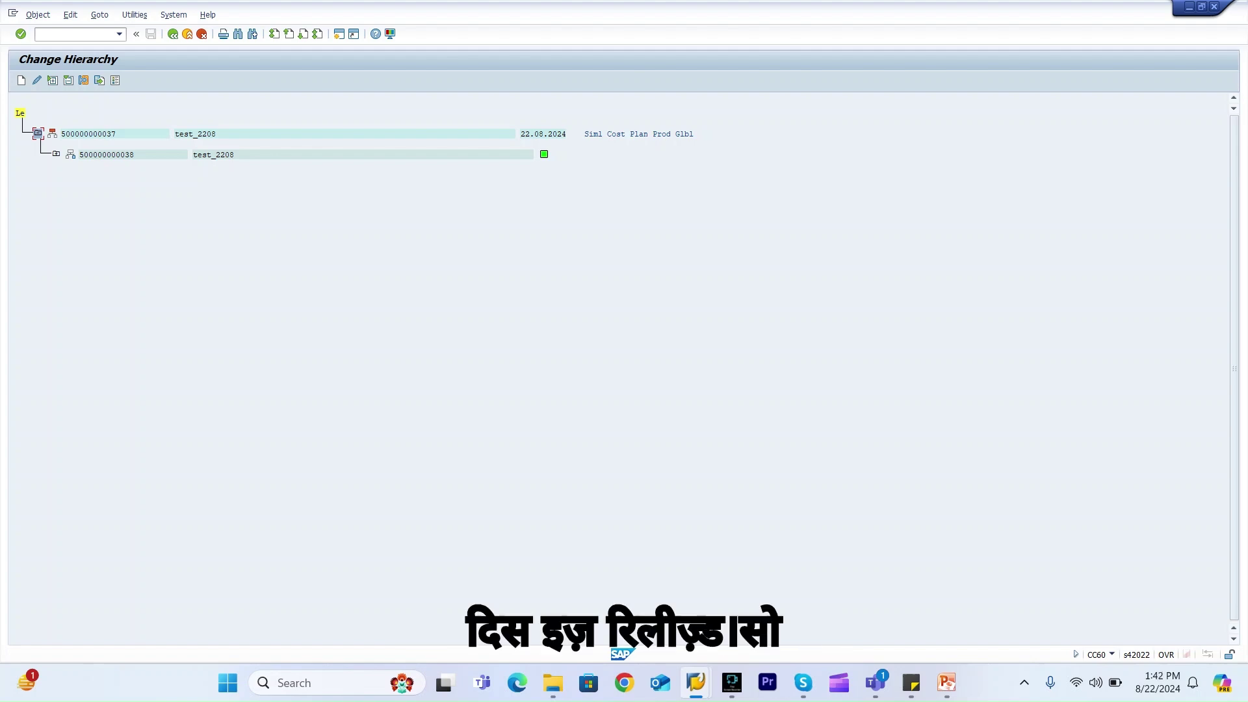
{"action": "left_click", "coordinate": [57, 154]}
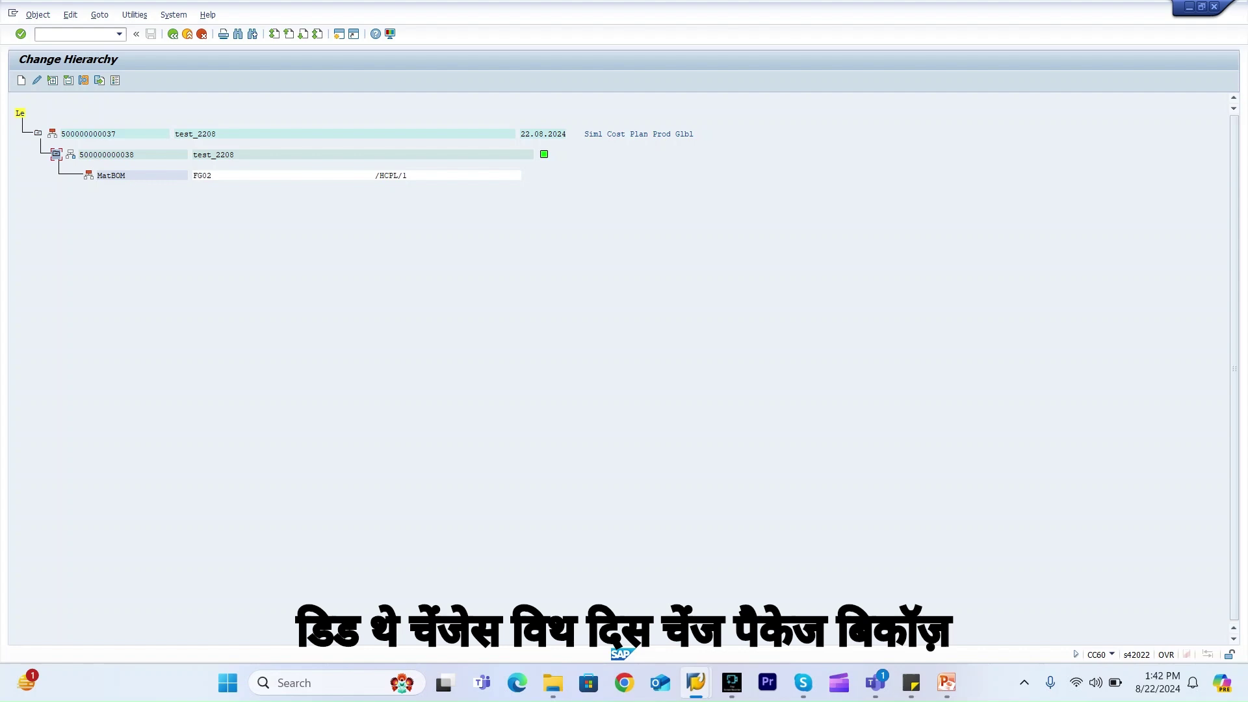
{"action": "left_click", "coordinate": [108, 154]}
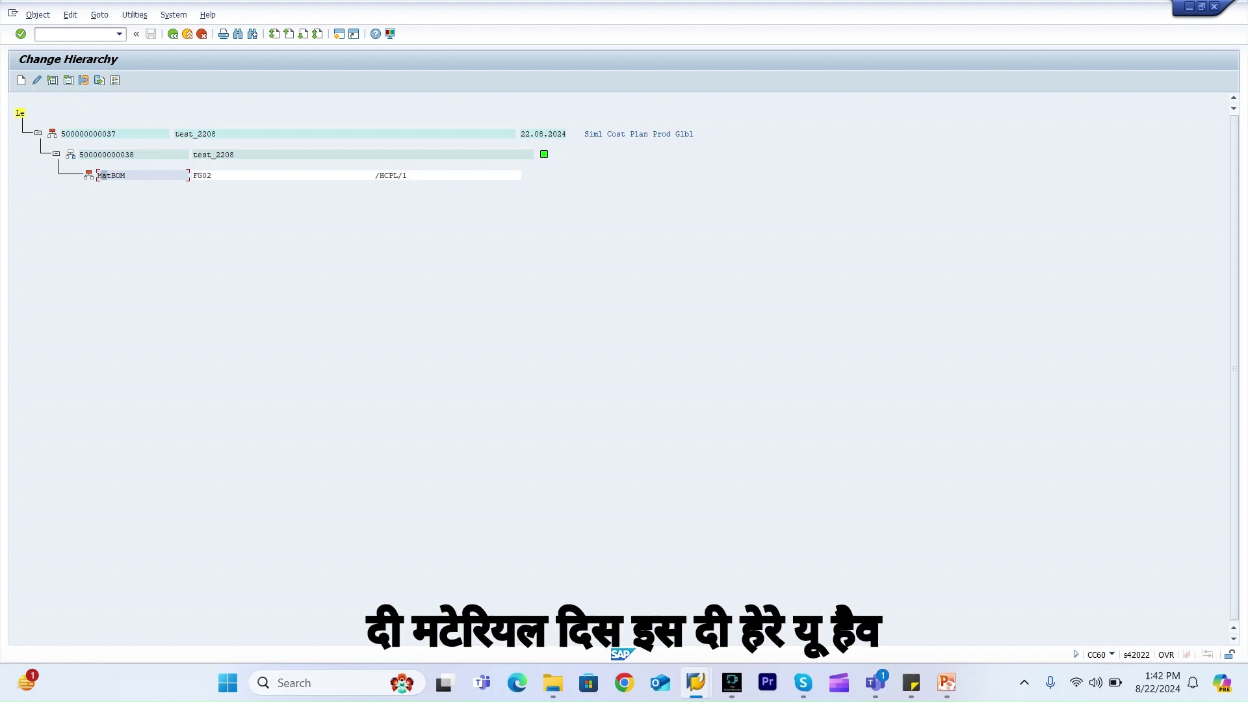
{"action": "left_click", "coordinate": [109, 154]}
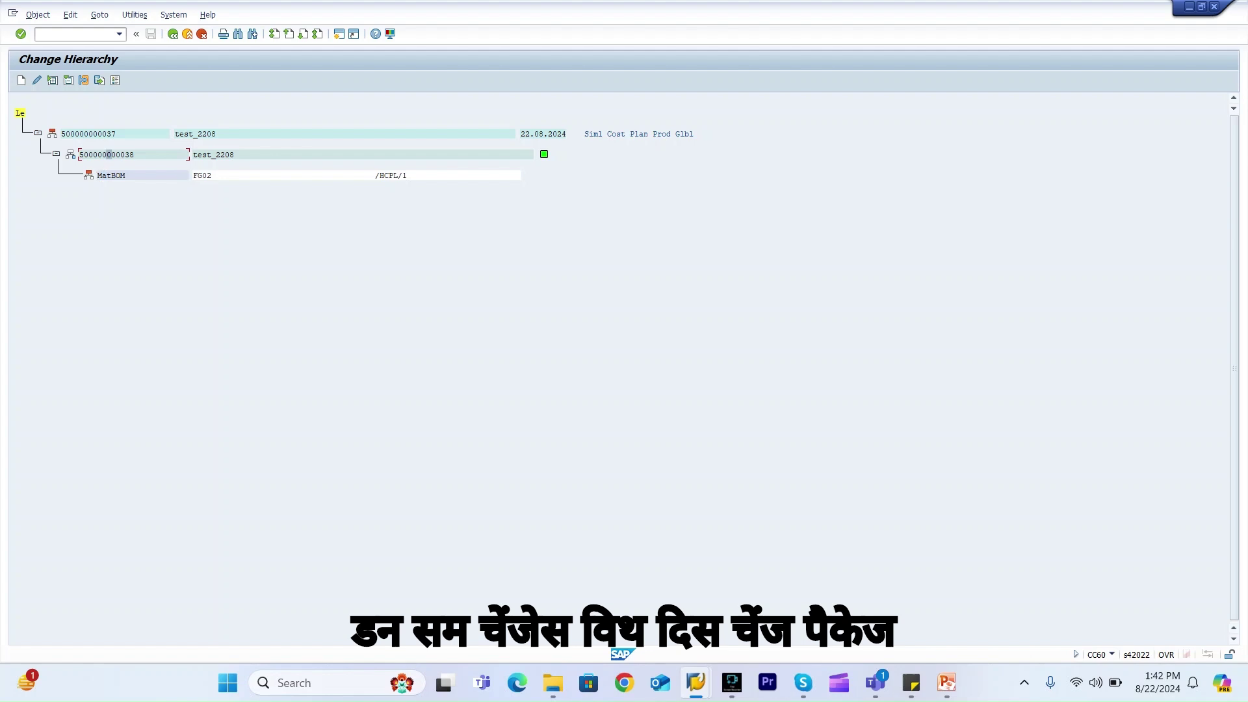